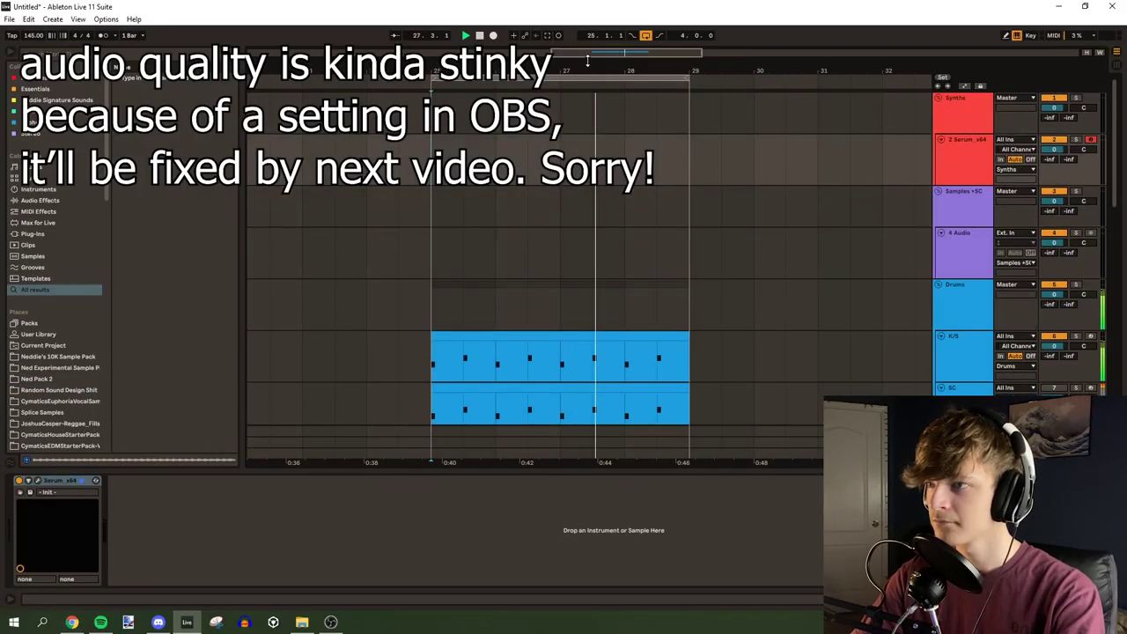
Zoom the arrangement view in around the drop section
drag(587, 59, 605, 55)
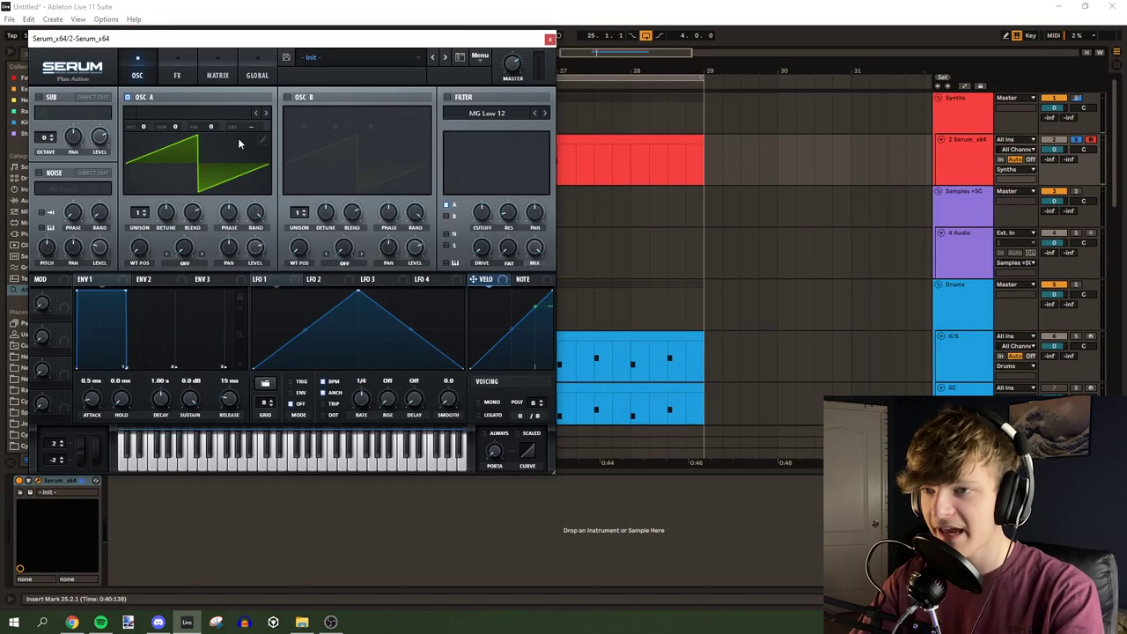
Enable Serum's oscillator B and set oscillator A to FM from B at +3 octaves
click(287, 97)
click(187, 266)
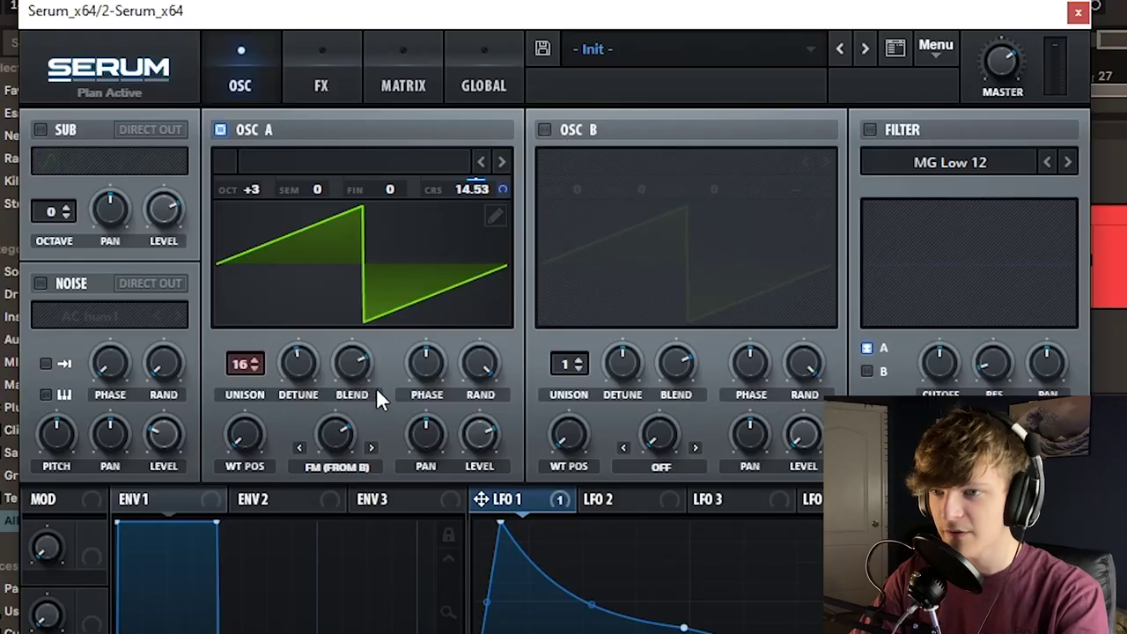
drag(246, 188, 272, 186)
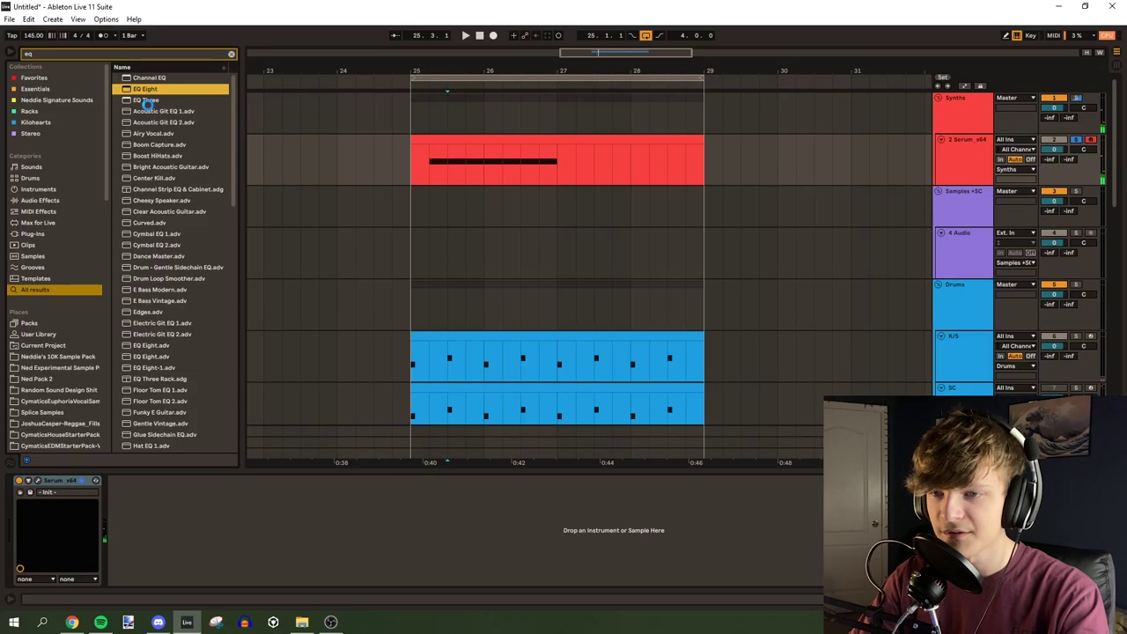
drag(145, 89, 246, 533)
Cut EQ lows at 454 Hz, add Amp at gain 3.25 and PHAT RACK, and map LFO 2 to oscillator A's level
click(72, 93)
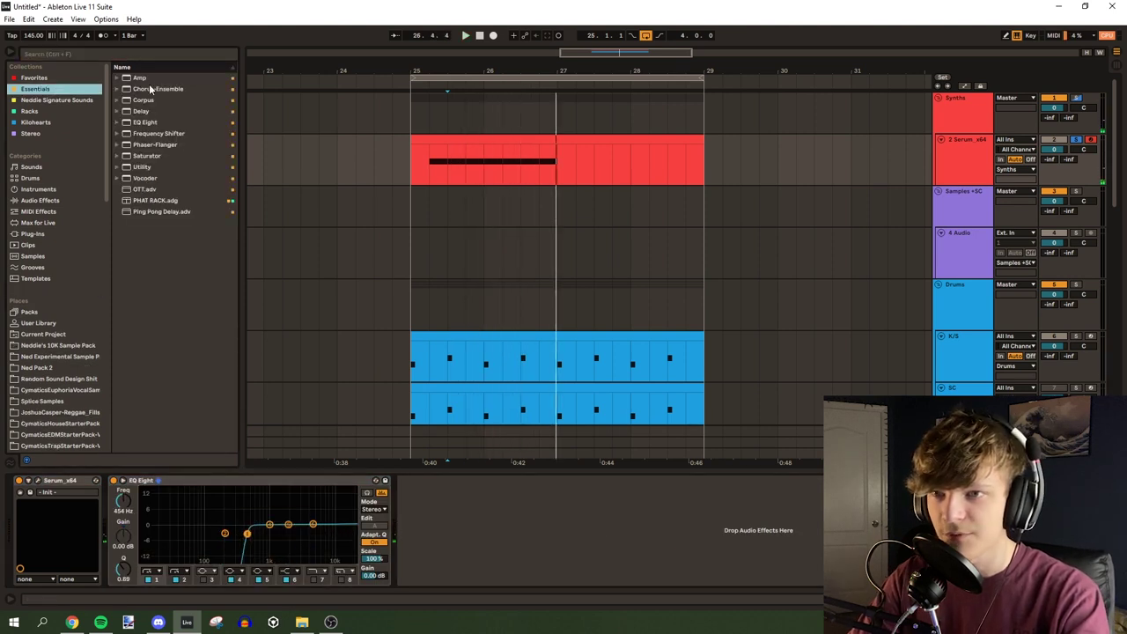
drag(141, 78, 402, 523)
click(441, 466)
click(168, 201)
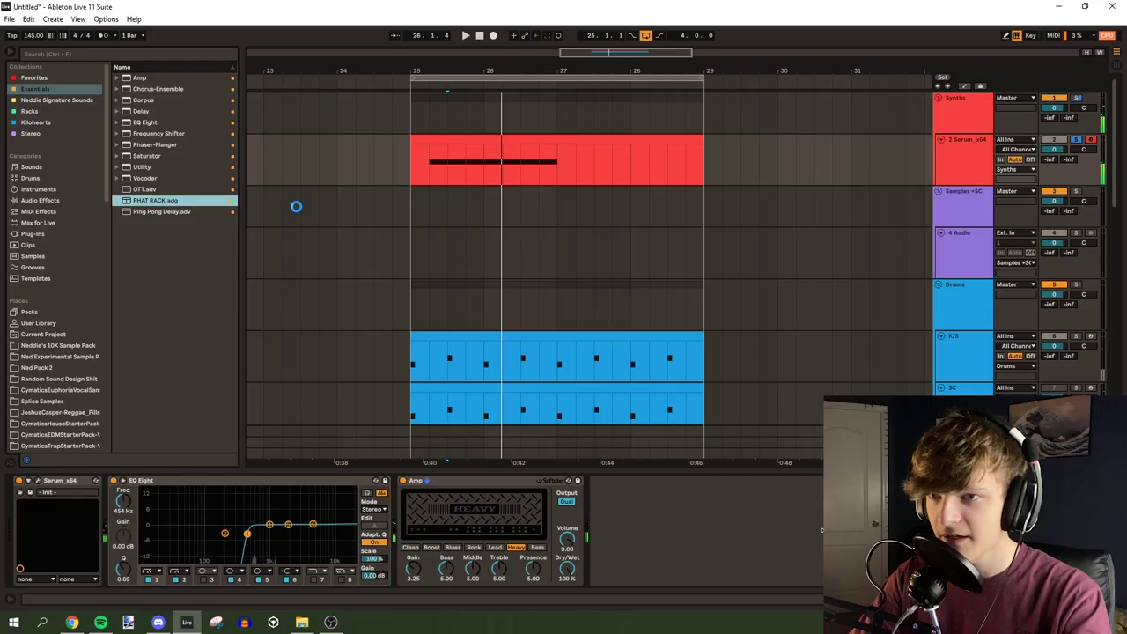
drag(296, 206, 656, 528)
drag(313, 279, 256, 249)
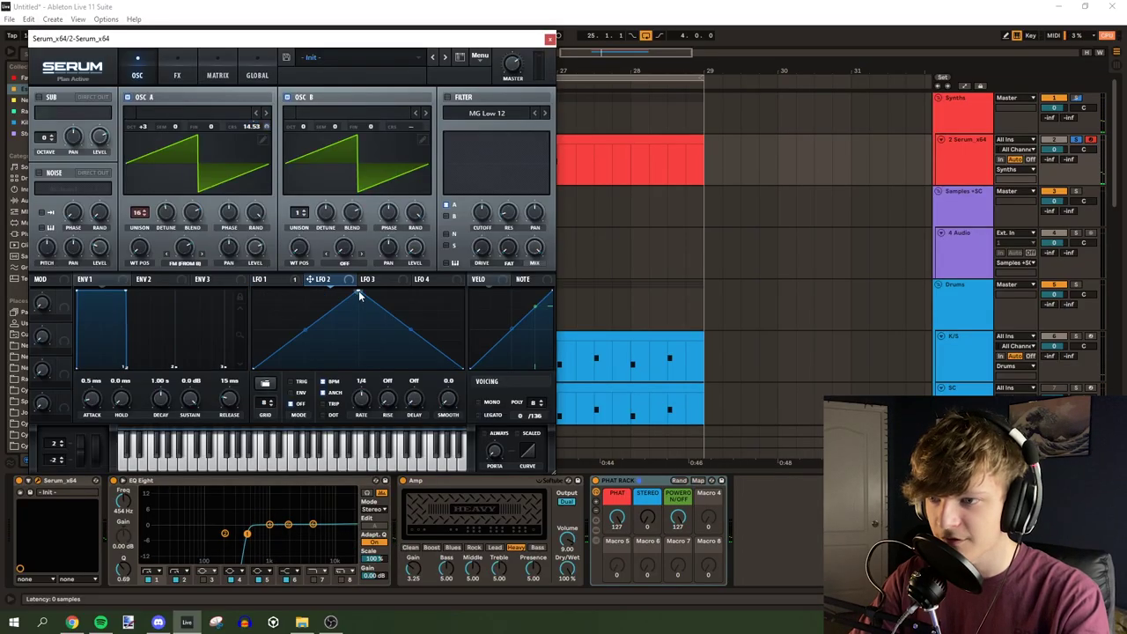
drag(356, 317, 391, 299)
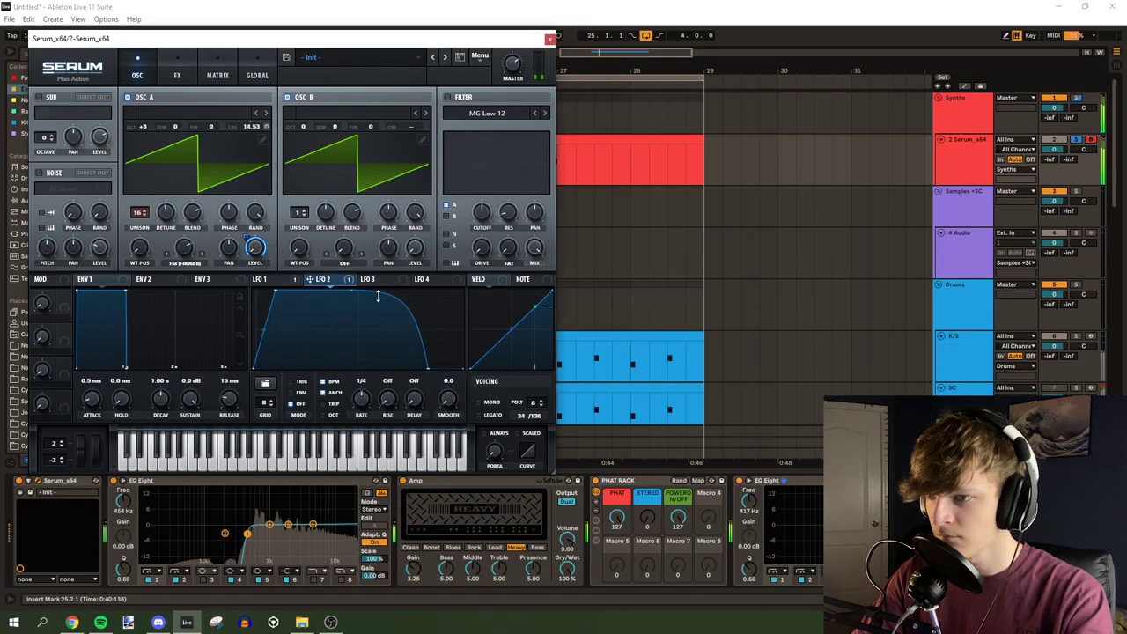
Add Ping Pong Delay with its filter near 2 kHz, 33% dry/wet and 30% feedback
click(550, 40)
drag(485, 164, 484, 183)
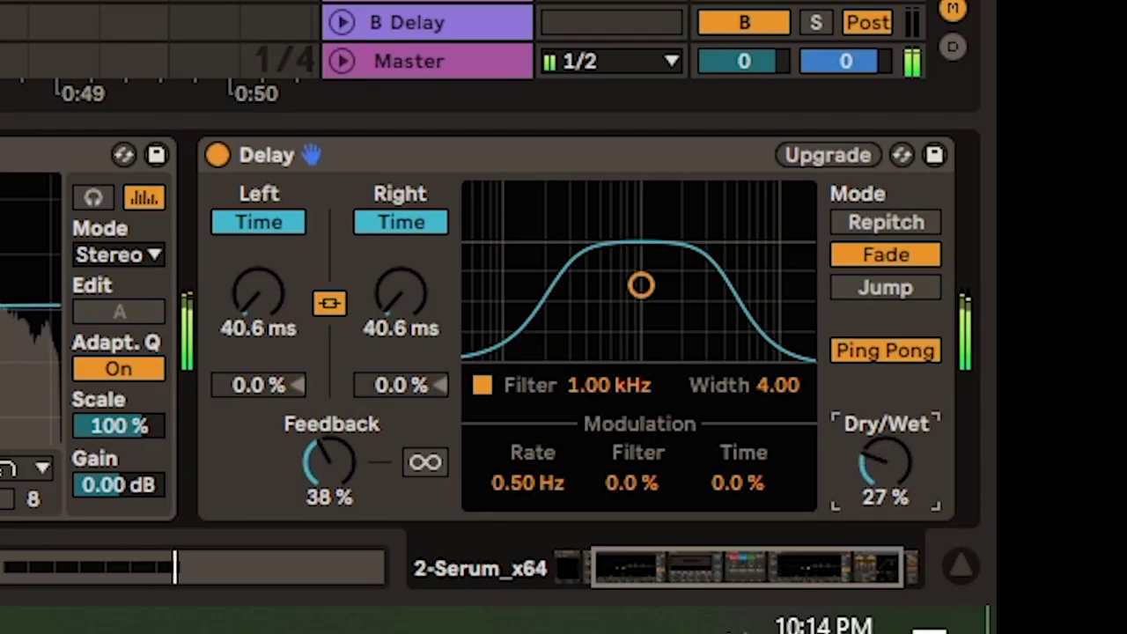
drag(885, 464, 885, 454)
drag(641, 285, 679, 290)
drag(329, 464, 330, 475)
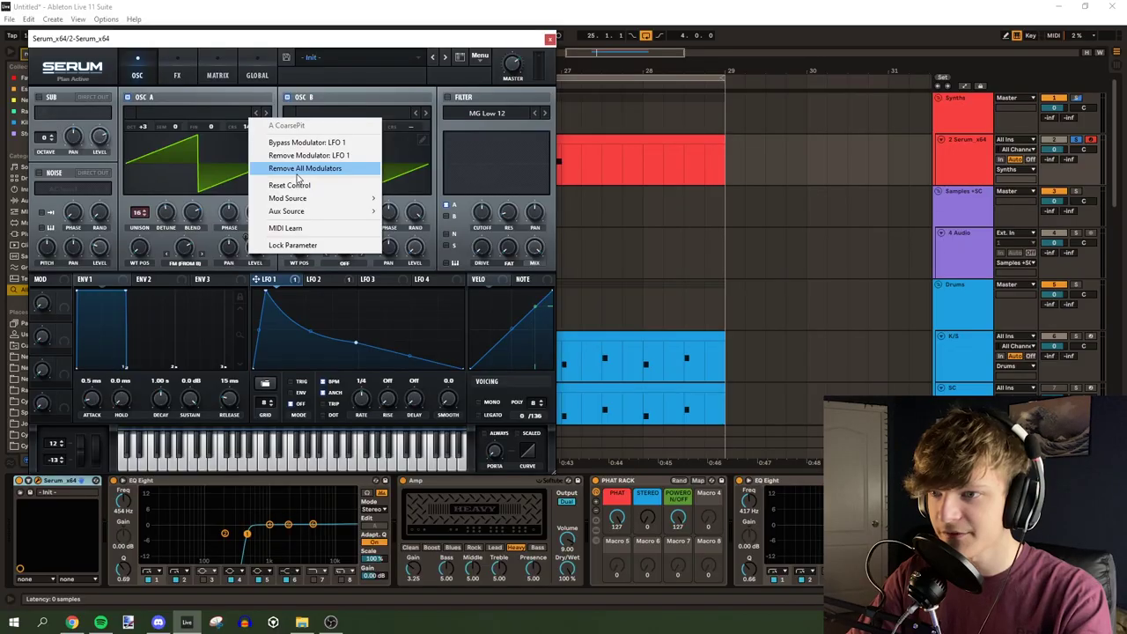
click(268, 145)
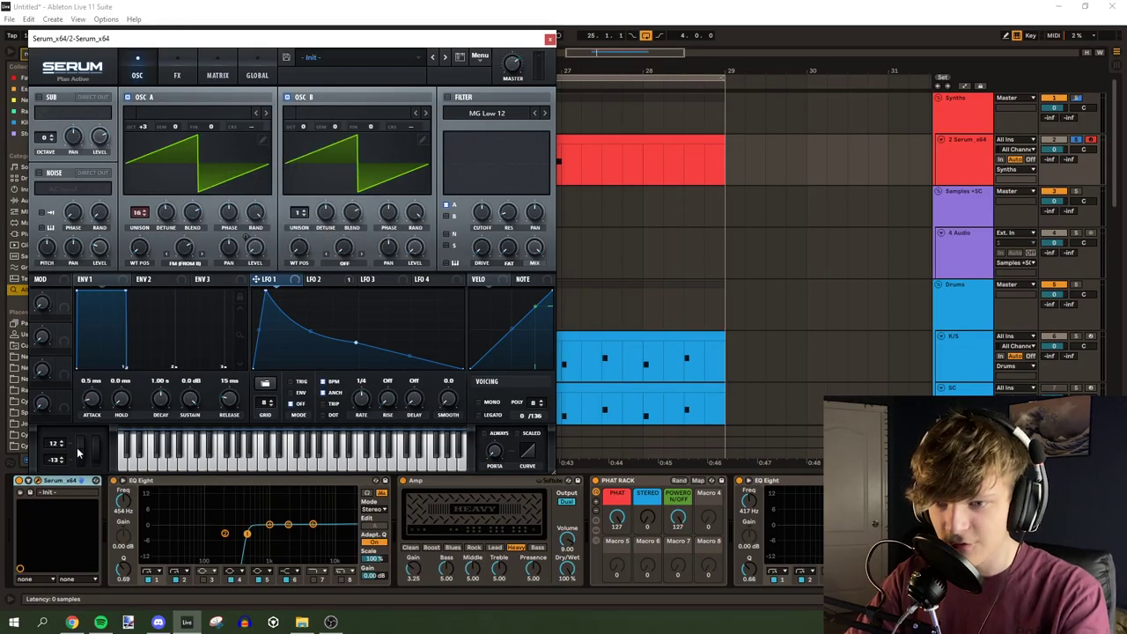
Play back the drop and show the Serum bass clip's notes in the clip editor
click(550, 38)
scroll(388, 162, up, 5)
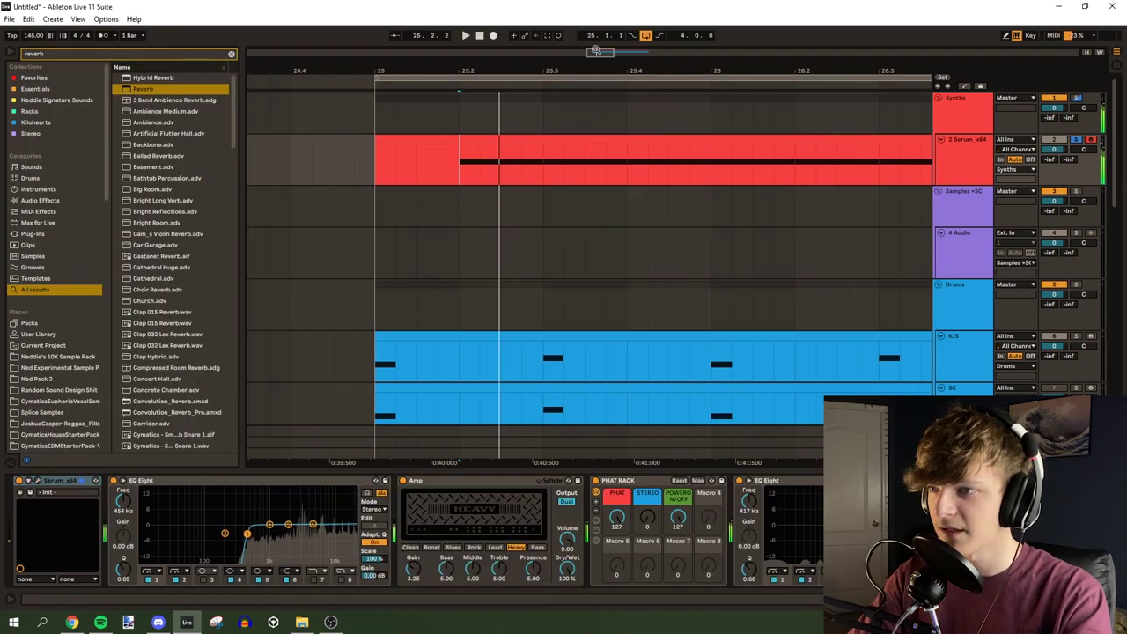
scroll(504, 172, down, 3)
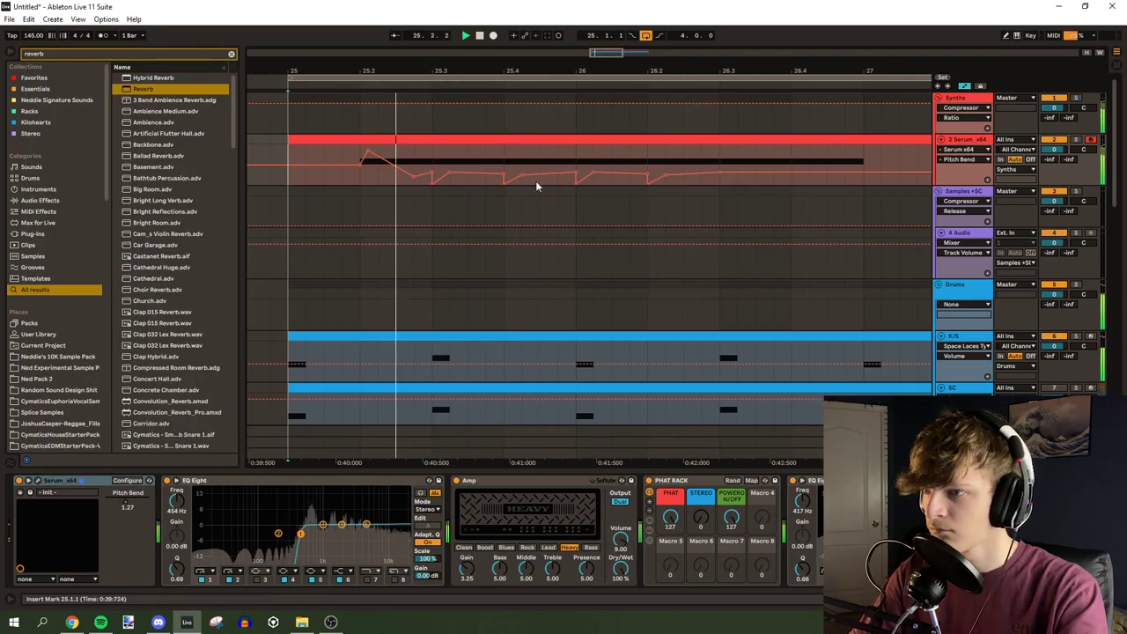
click(357, 179)
key(space)
click(293, 159)
click(357, 164)
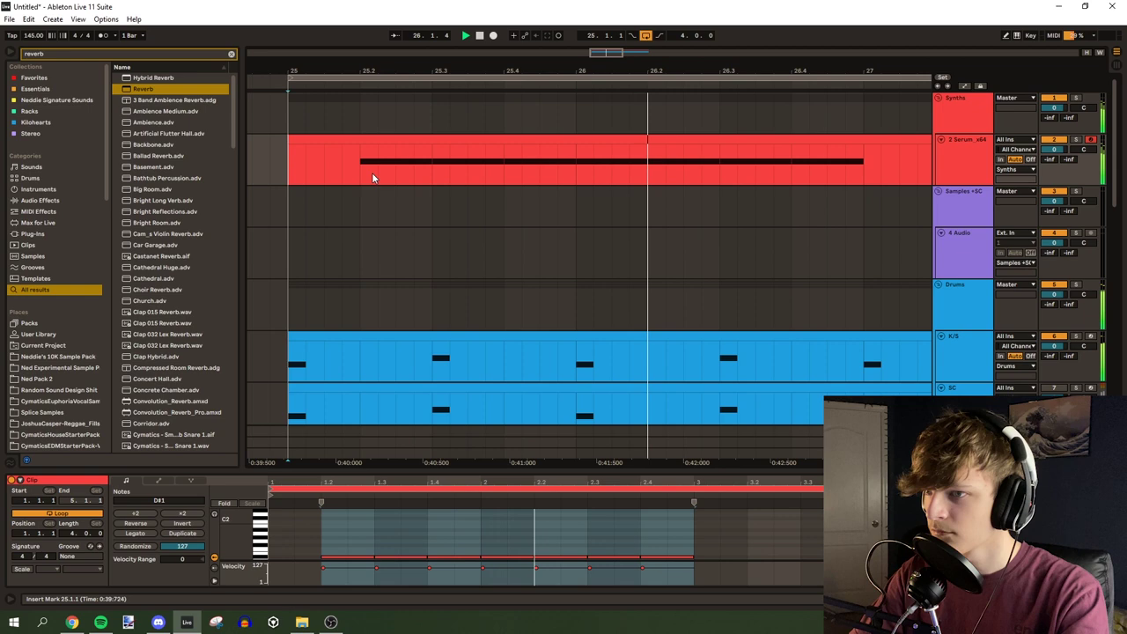
Insert a new MIDI track with Serum loaded and audition the new bass layer
key(ctrl+shift+t)
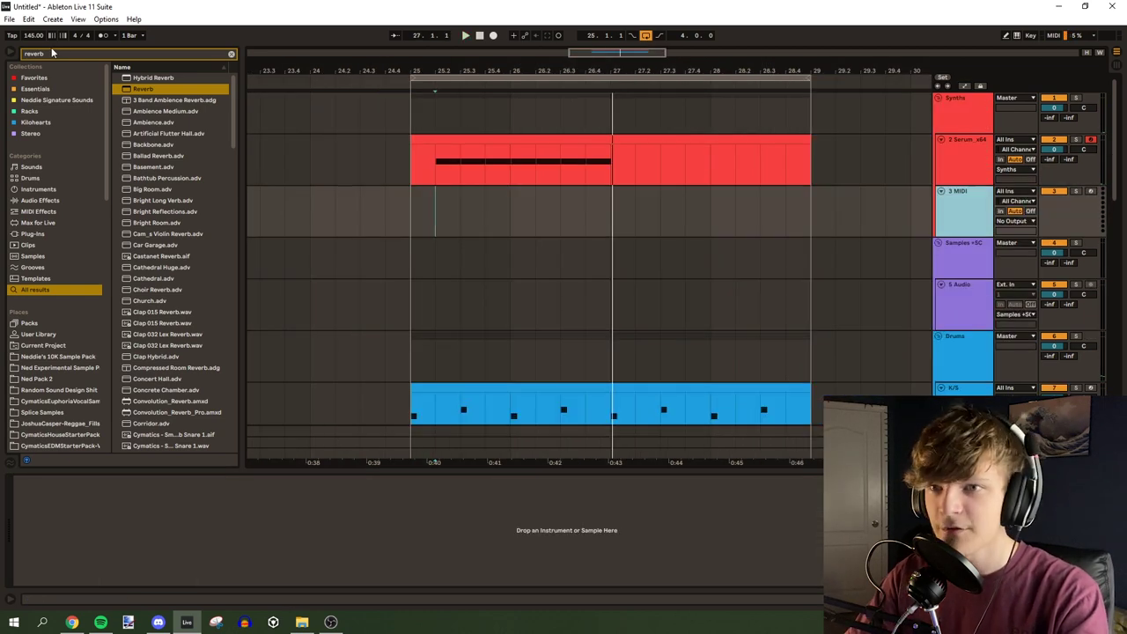
click(52, 57)
text(serum)
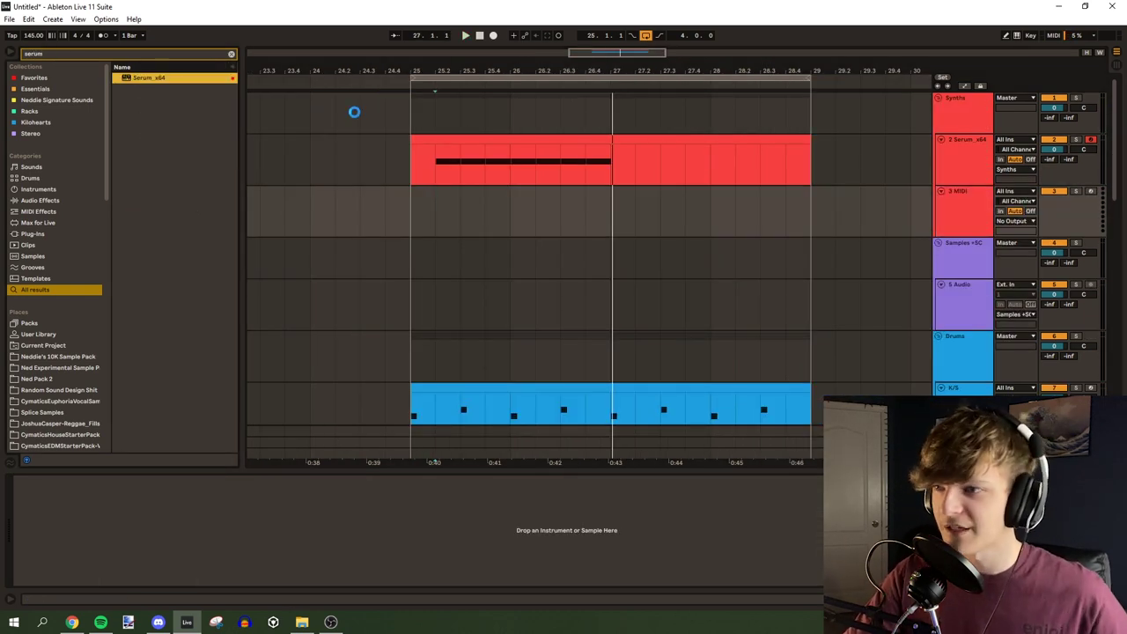
key(space)
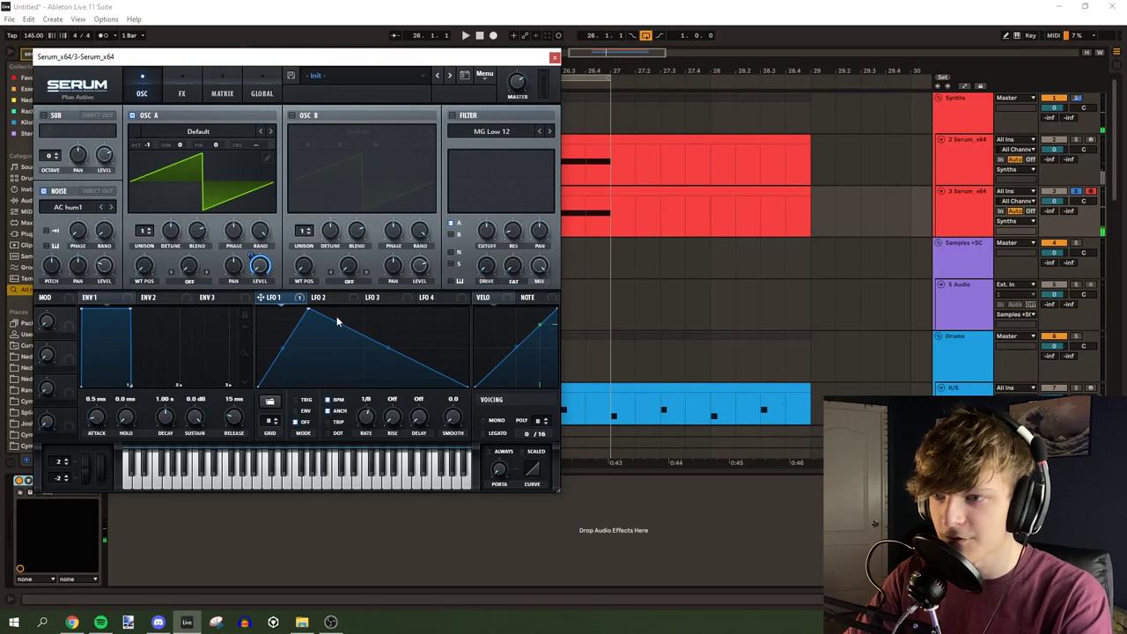
click(319, 298)
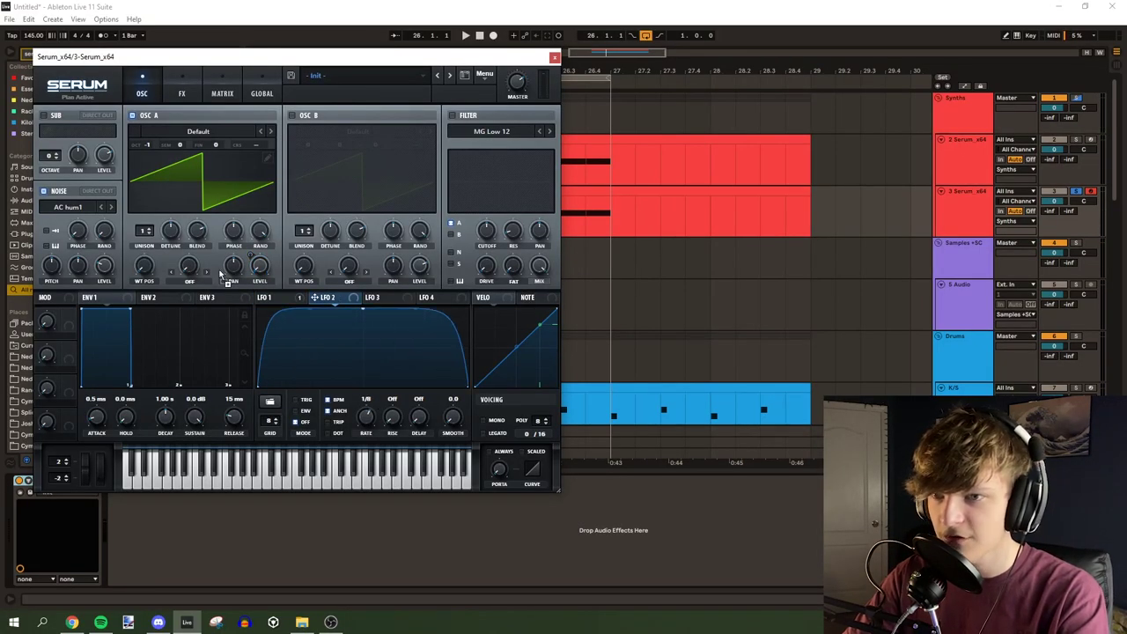
click(182, 92)
key(space)
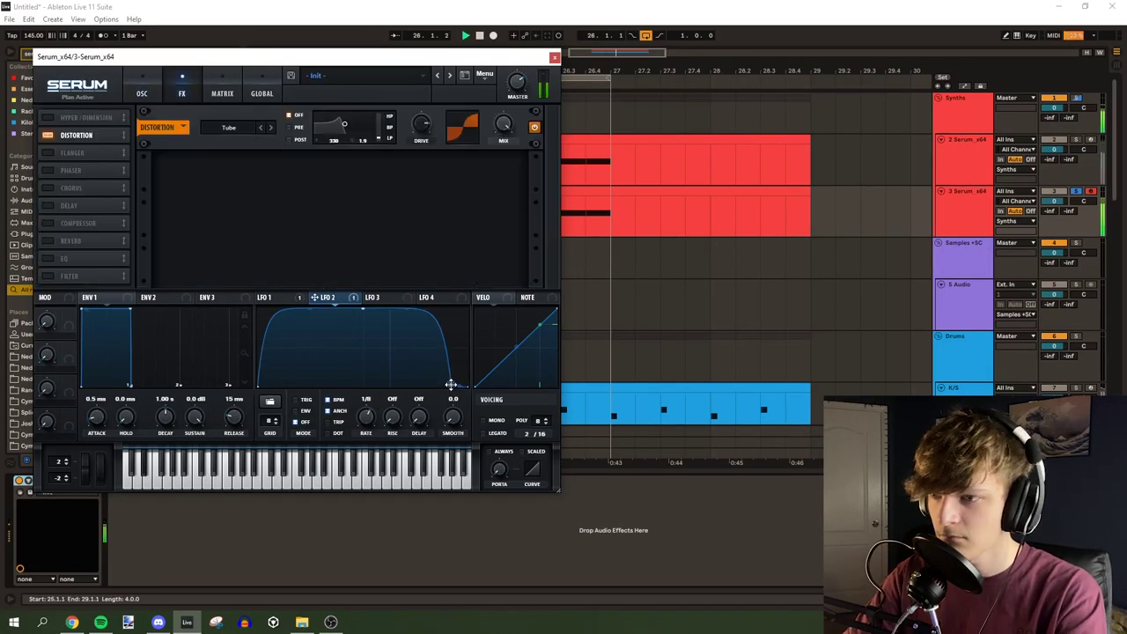
click(555, 58)
click(96, 480)
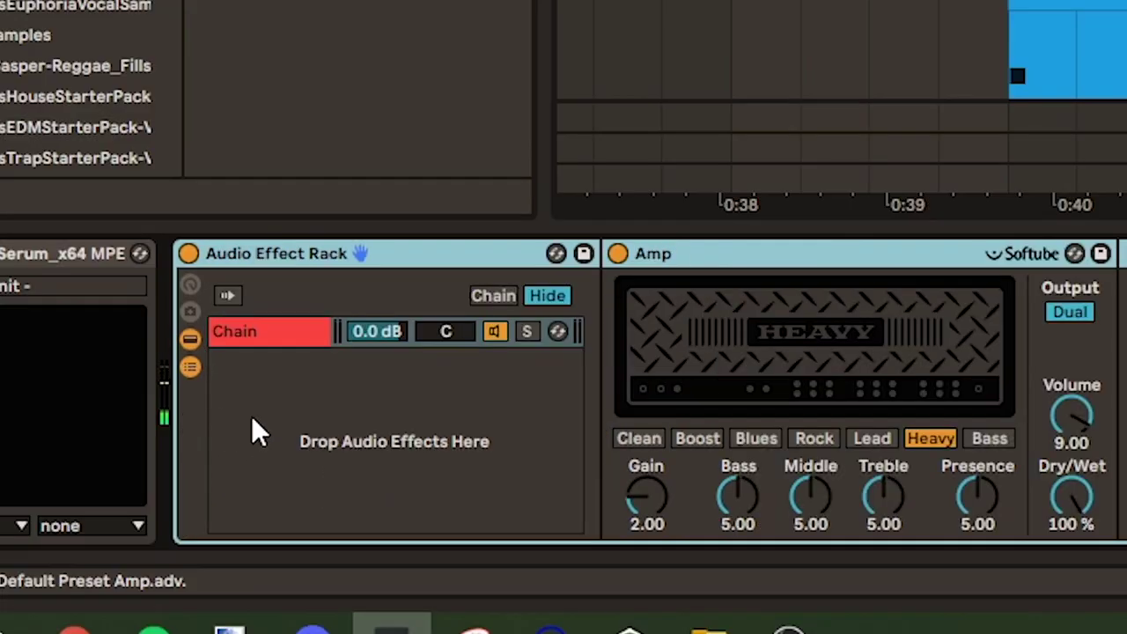
Group the Amp into a rack with a second chain: EQ Eight low-passed at 116 Hz plus Saturator
right_click(151, 531)
click(164, 537)
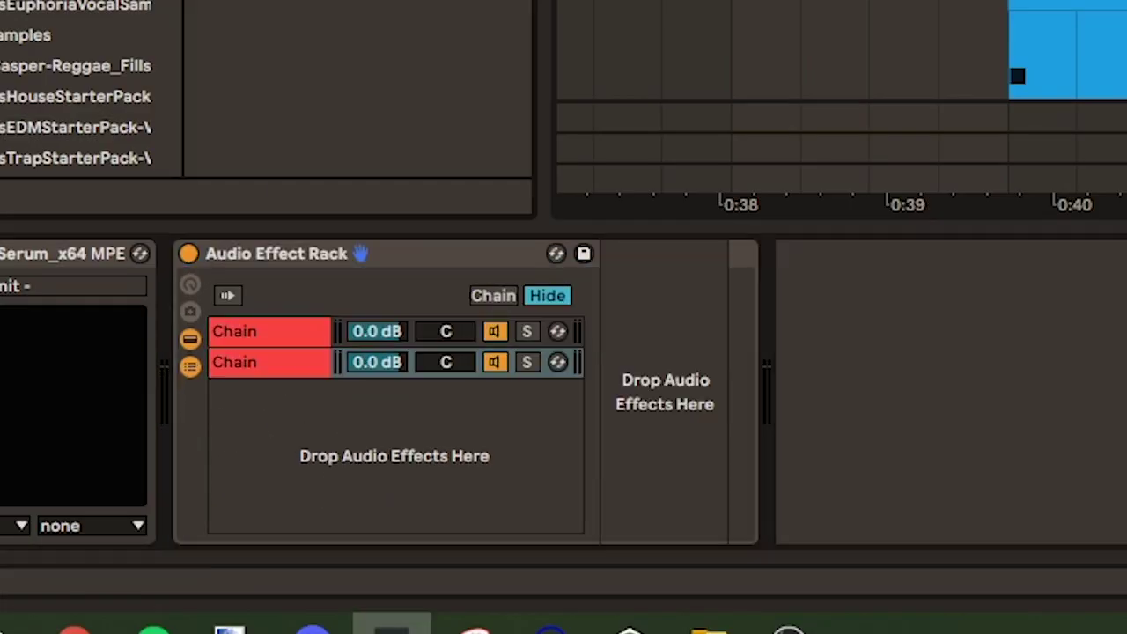
click(264, 331)
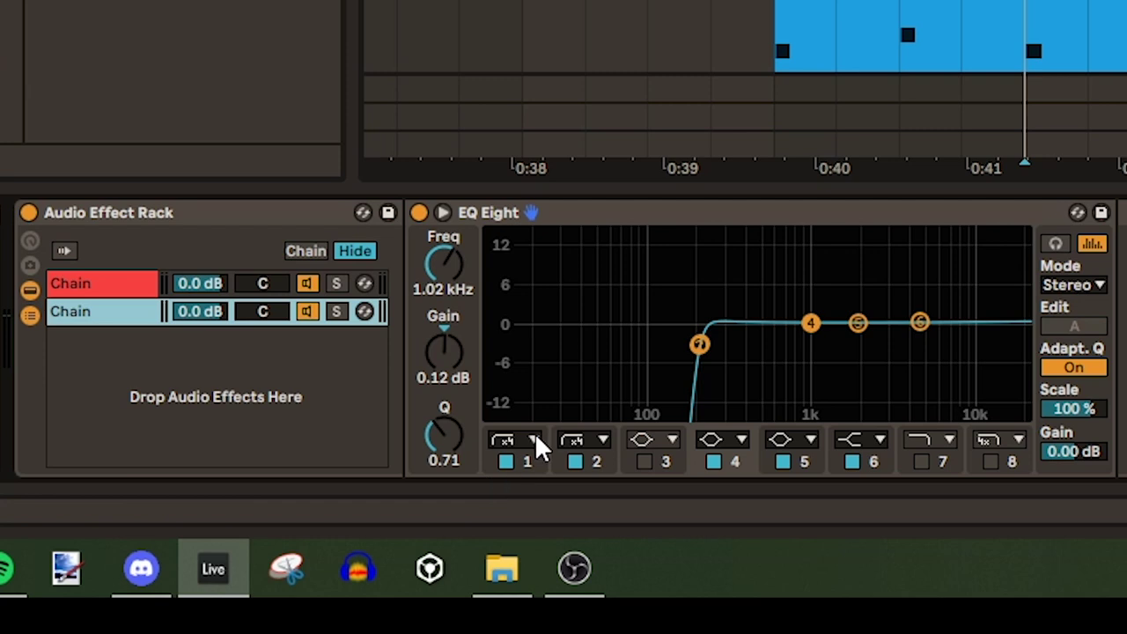
click(534, 440)
click(595, 504)
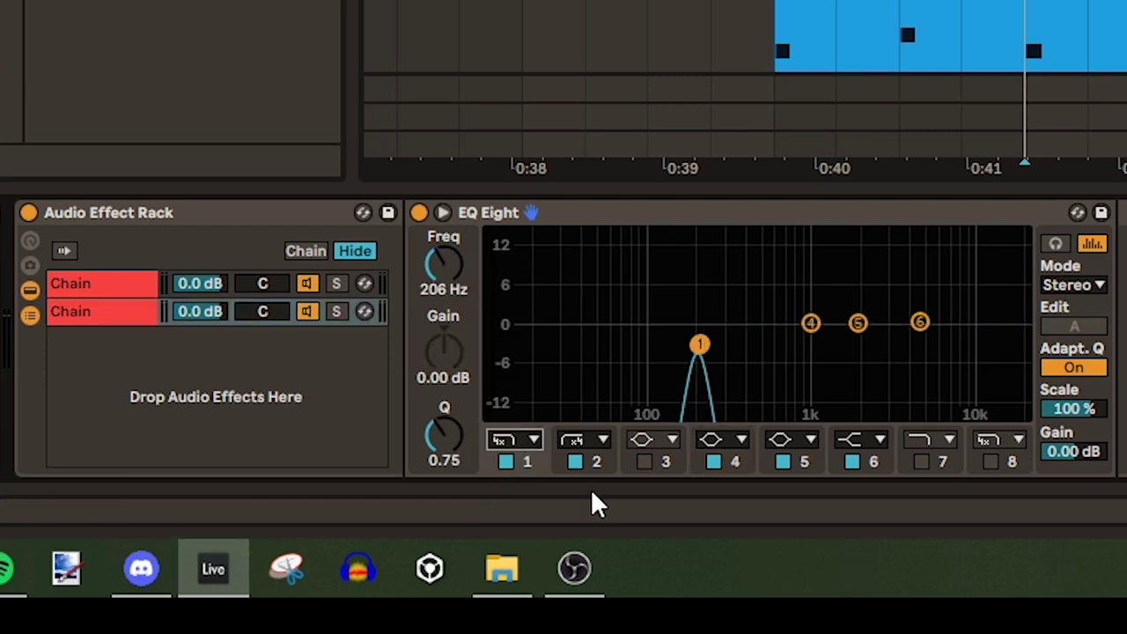
click(336, 311)
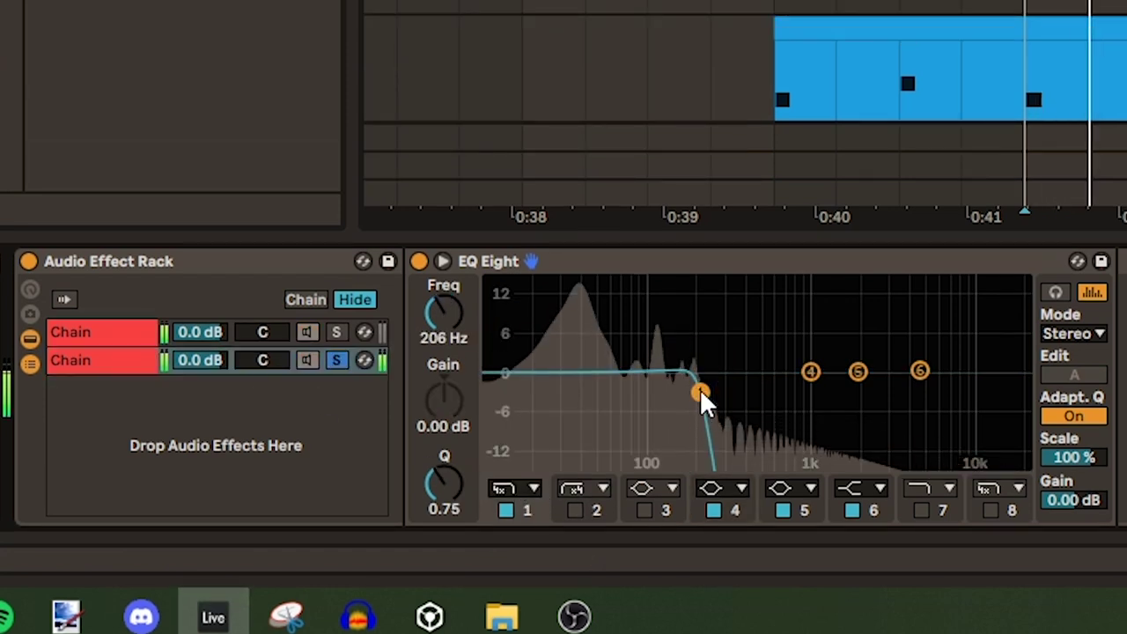
drag(702, 344, 662, 345)
drag(662, 394, 666, 398)
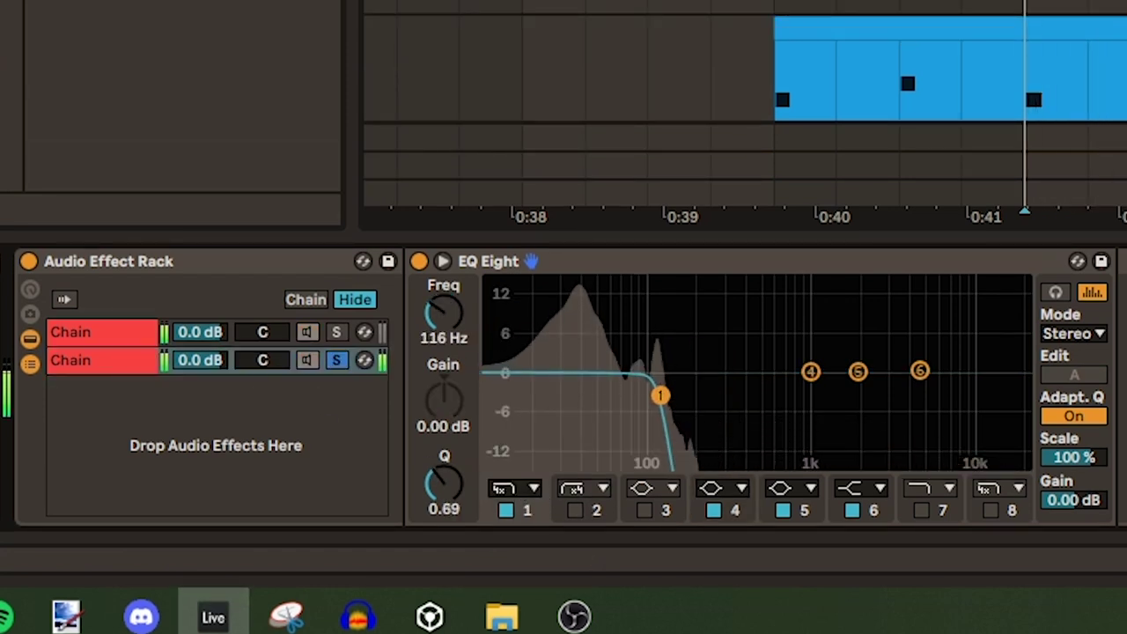
drag(146, 156, 564, 528)
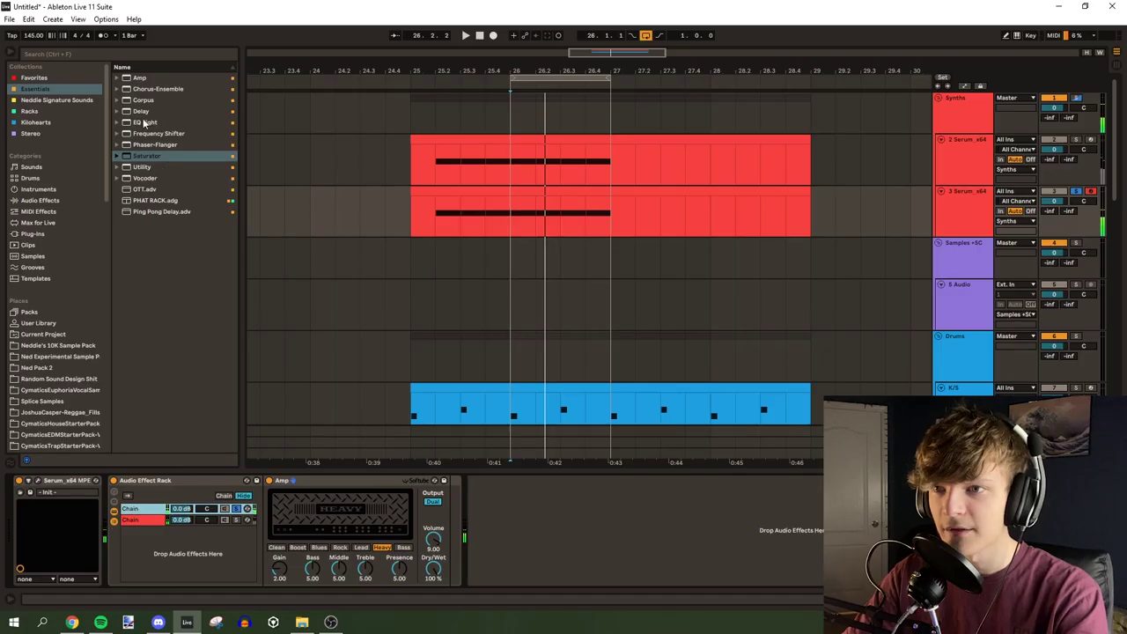
Add EQ Eight to the new bass and cut its low end around 132 Hz
drag(146, 121, 541, 534)
key(space)
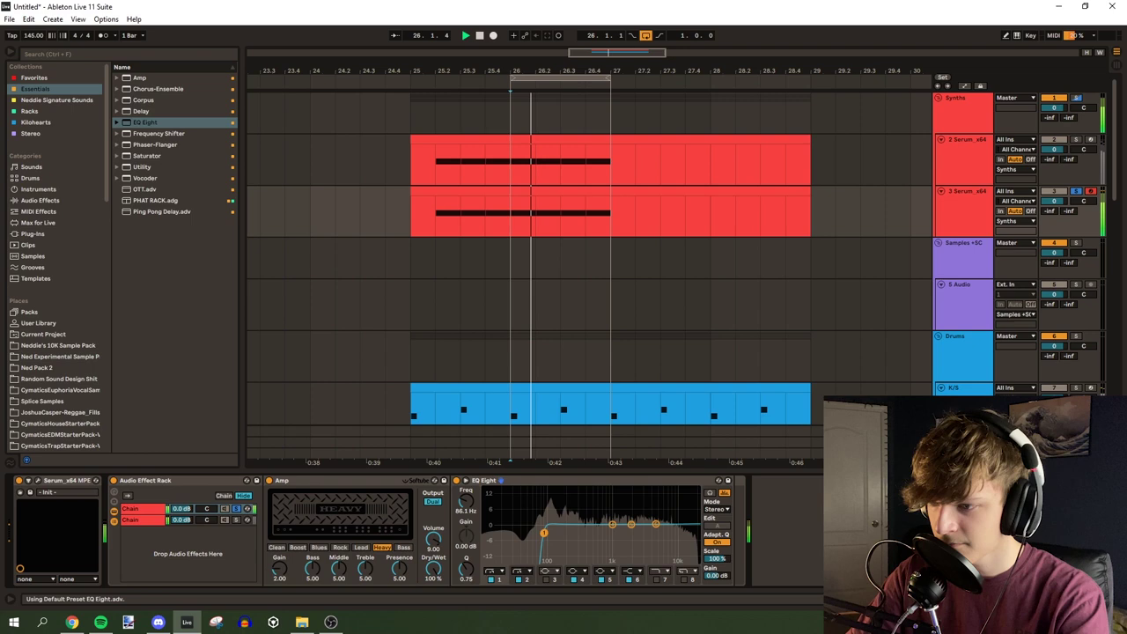
key(space)
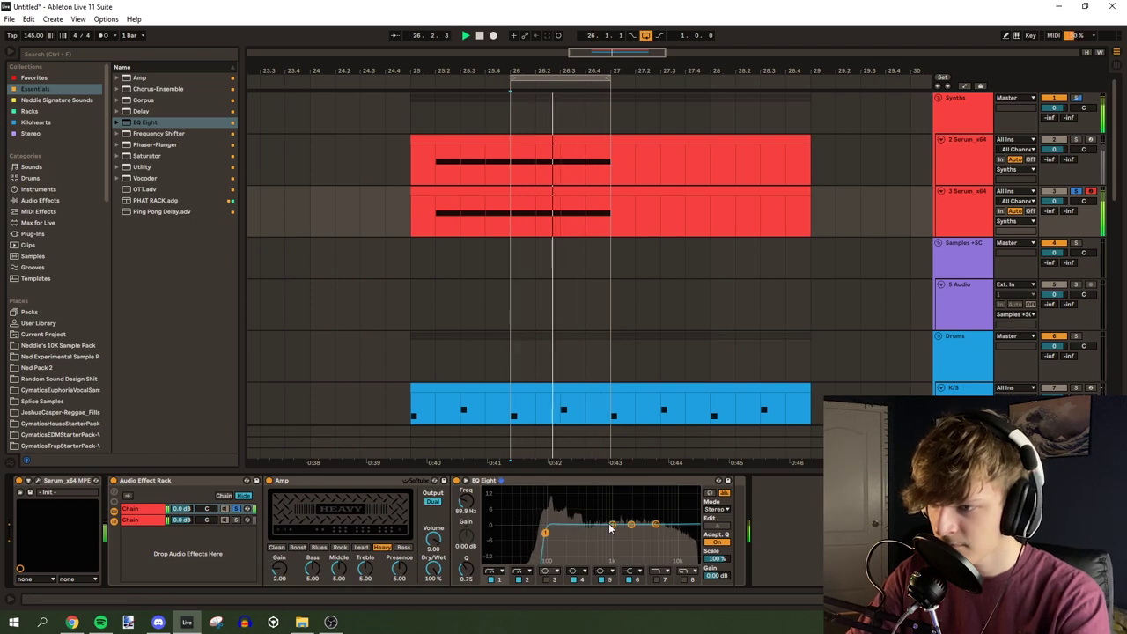
drag(612, 524, 555, 545)
Add Erosion at about 11.8 kHz, amount 200, pull the second Erosion to 1.59 kHz, and boost Amp gain
key(ctrl+f)
text(ero)
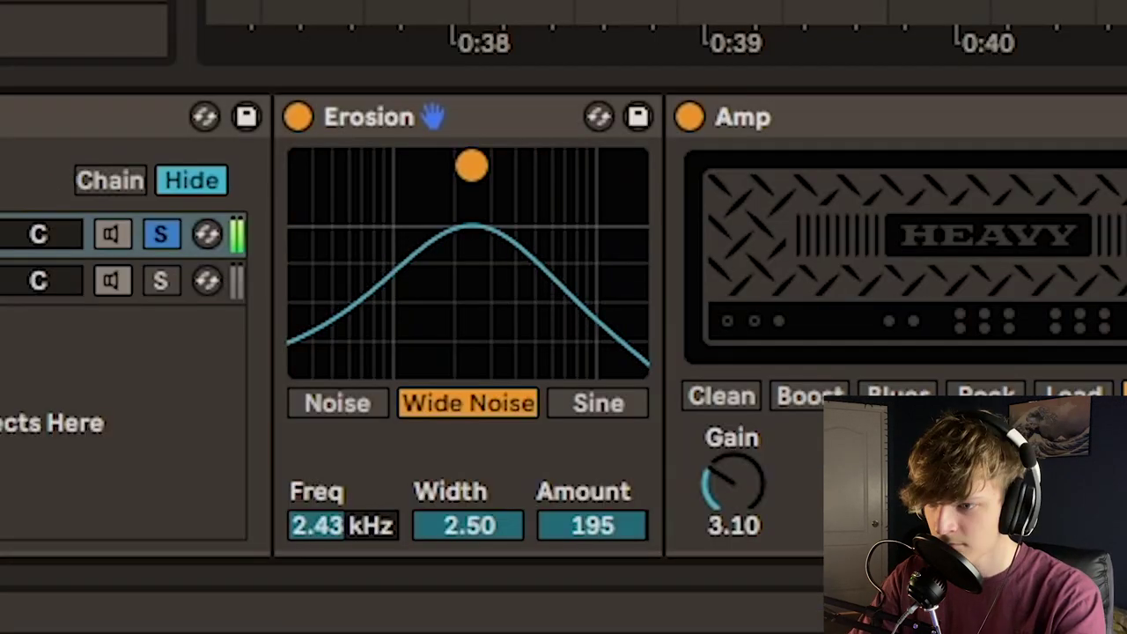
drag(315, 491, 347, 492)
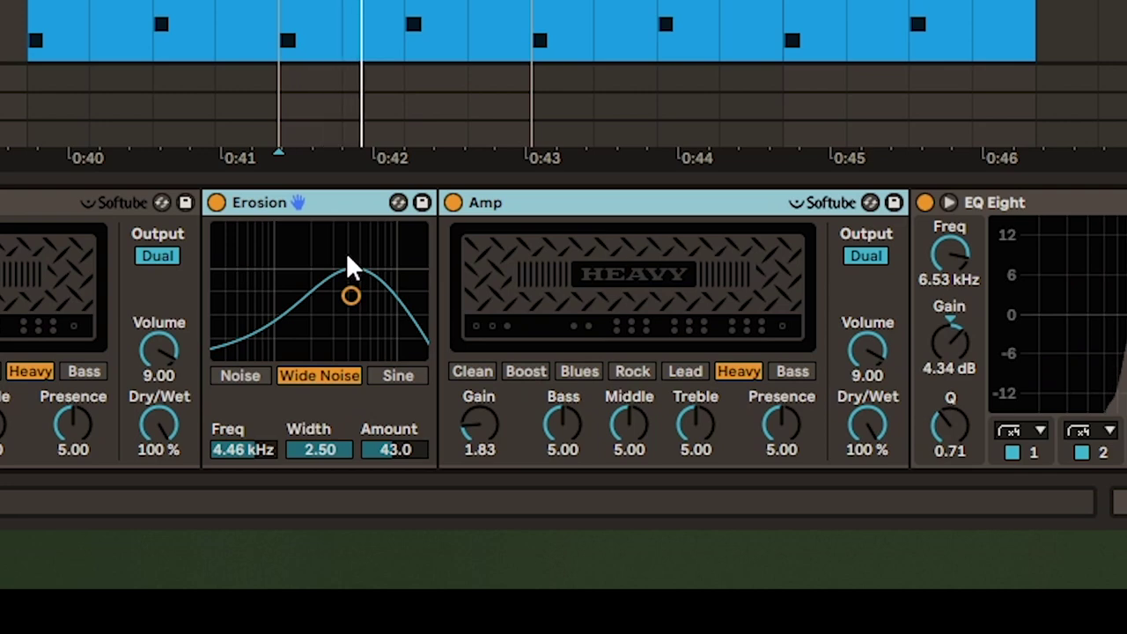
drag(348, 293, 300, 330)
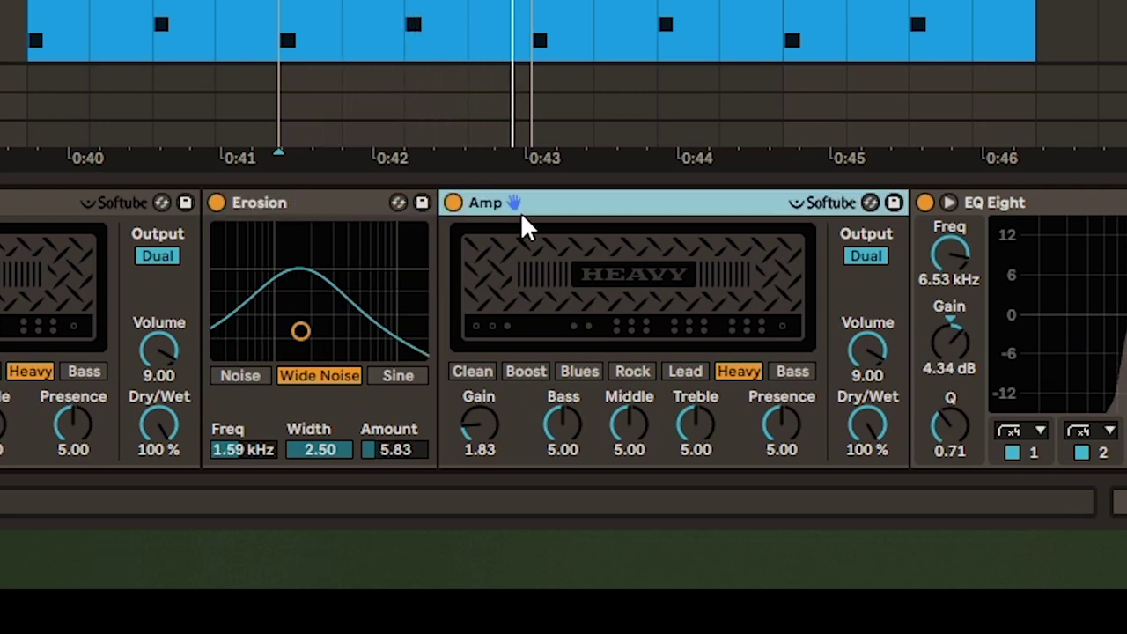
drag(479, 424, 479, 412)
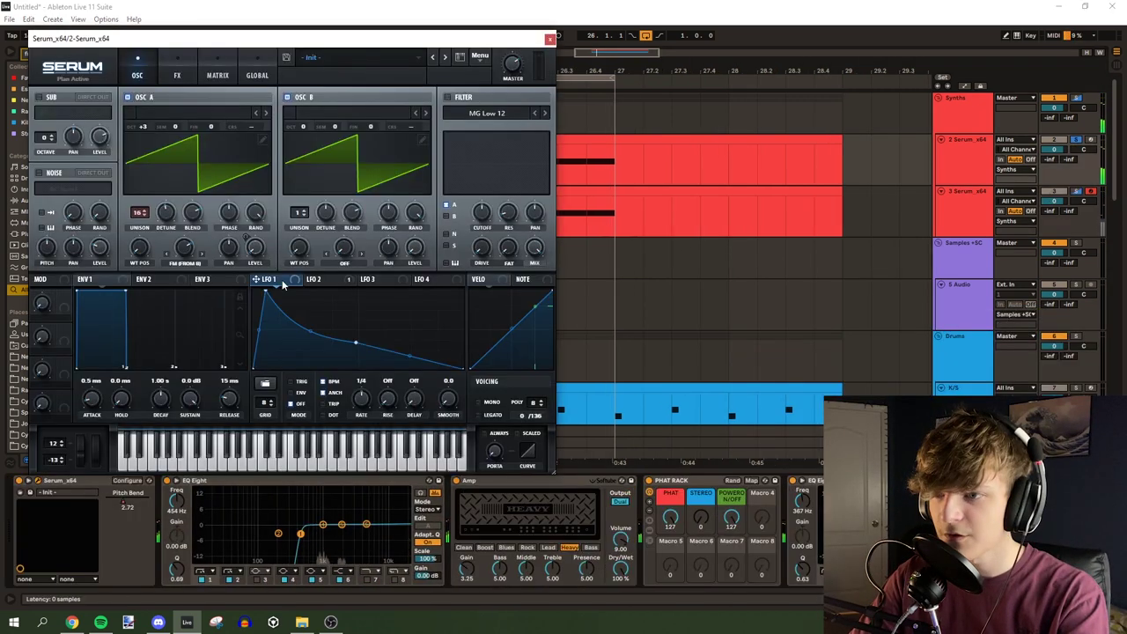
Make LFO 3 modulate oscillator A's coarse pitch by 3 and switch oscillator B off
click(314, 279)
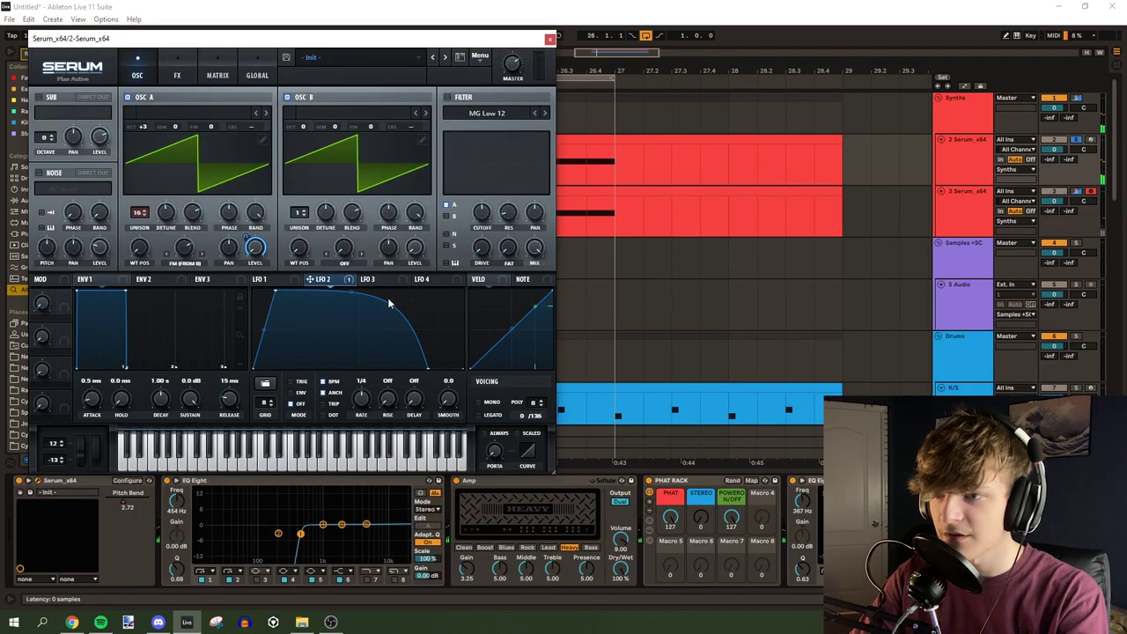
click(376, 279)
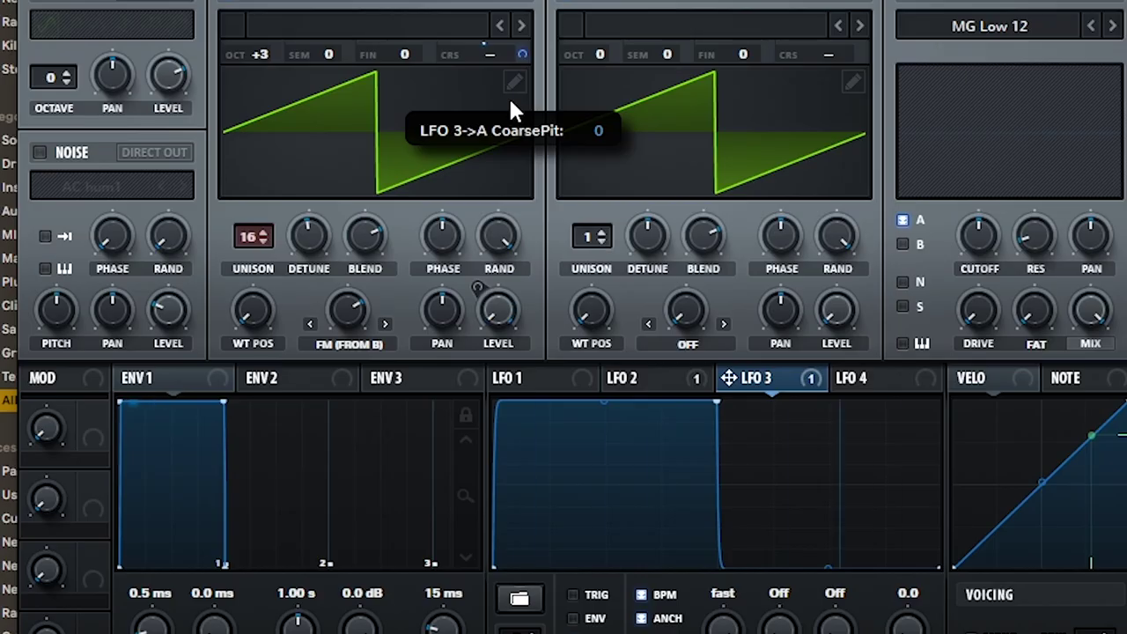
drag(263, 149, 263, 146)
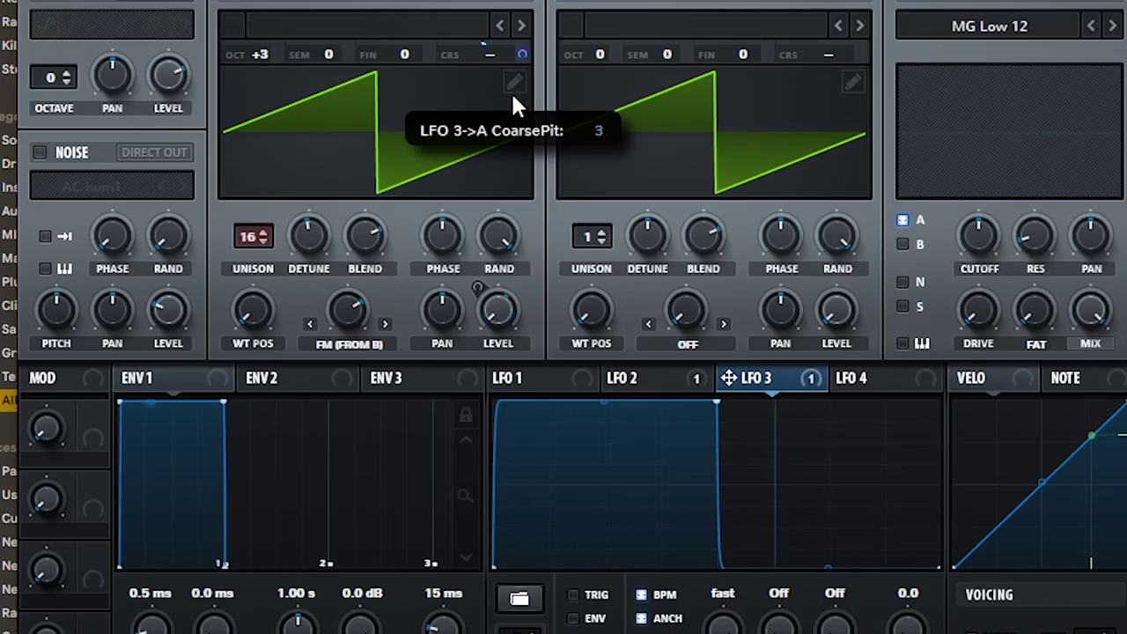
click(571, 4)
Load Disperser onto the first Serum bass track
text(disperser)
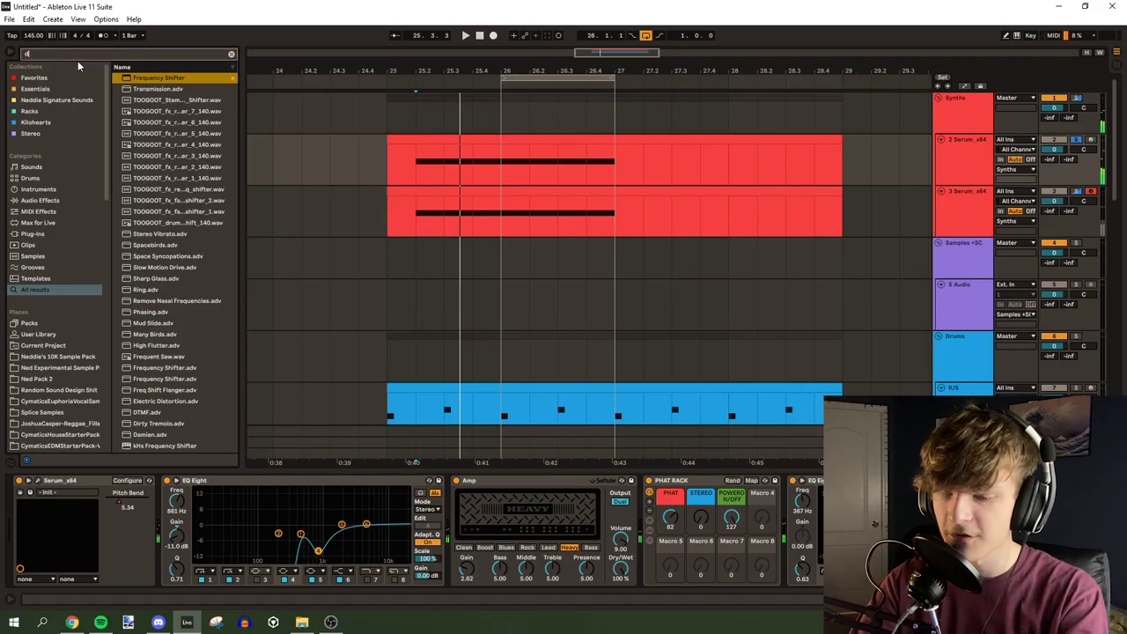
key(Return)
click(448, 57)
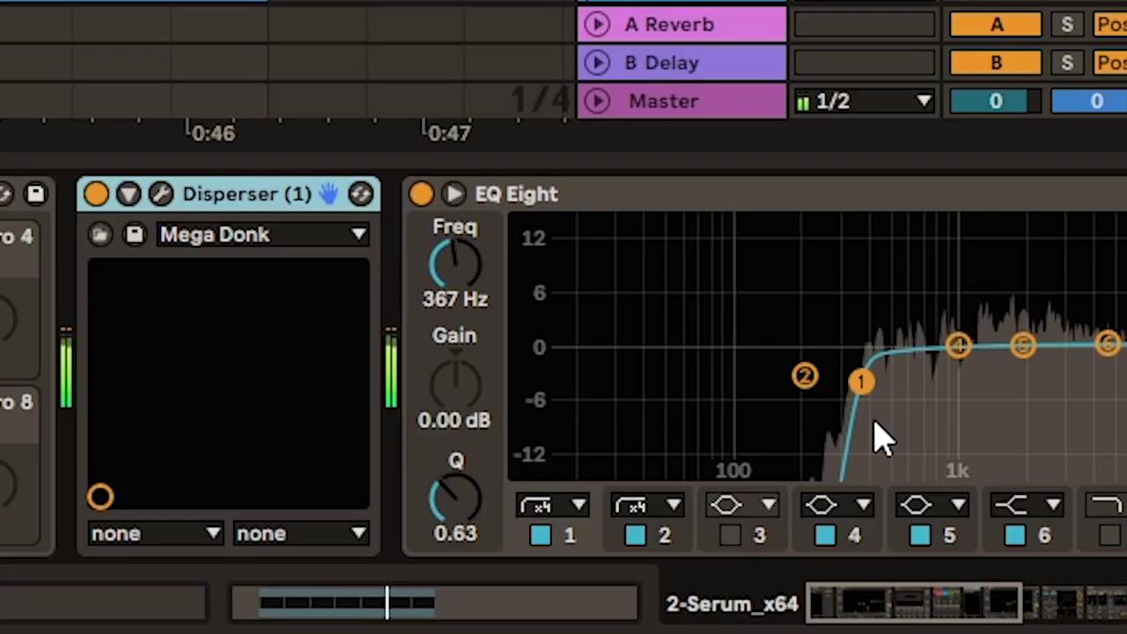
drag(951, 612, 1069, 607)
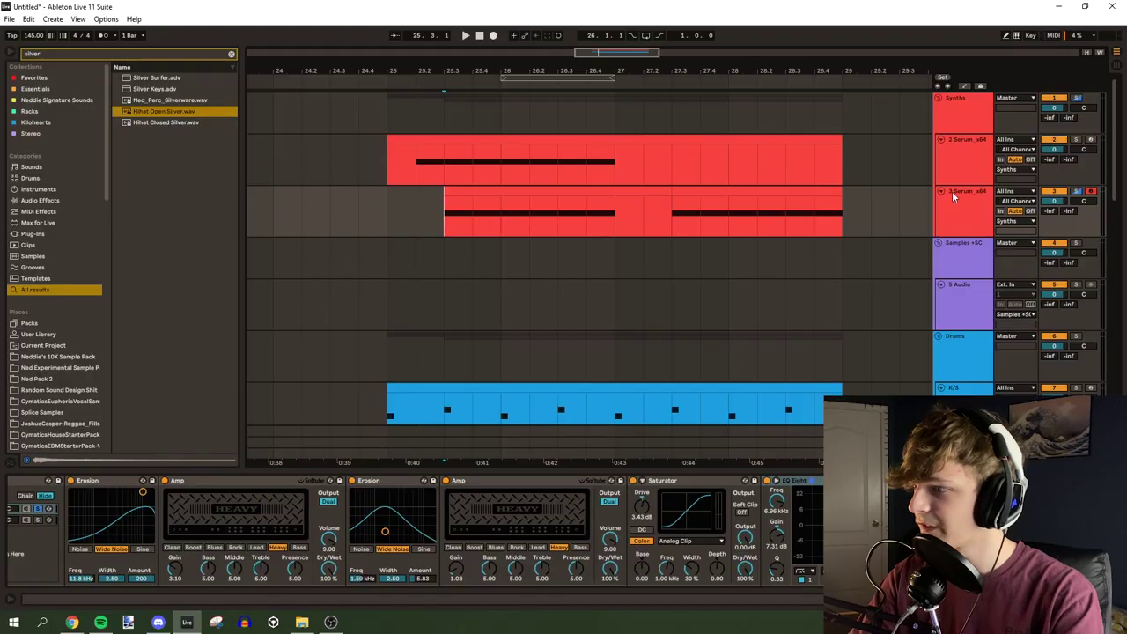
Duplicate the third bass track, move its first clip to bar 25, and delete the later notes
key(ctrl+d)
drag(504, 257, 448, 257)
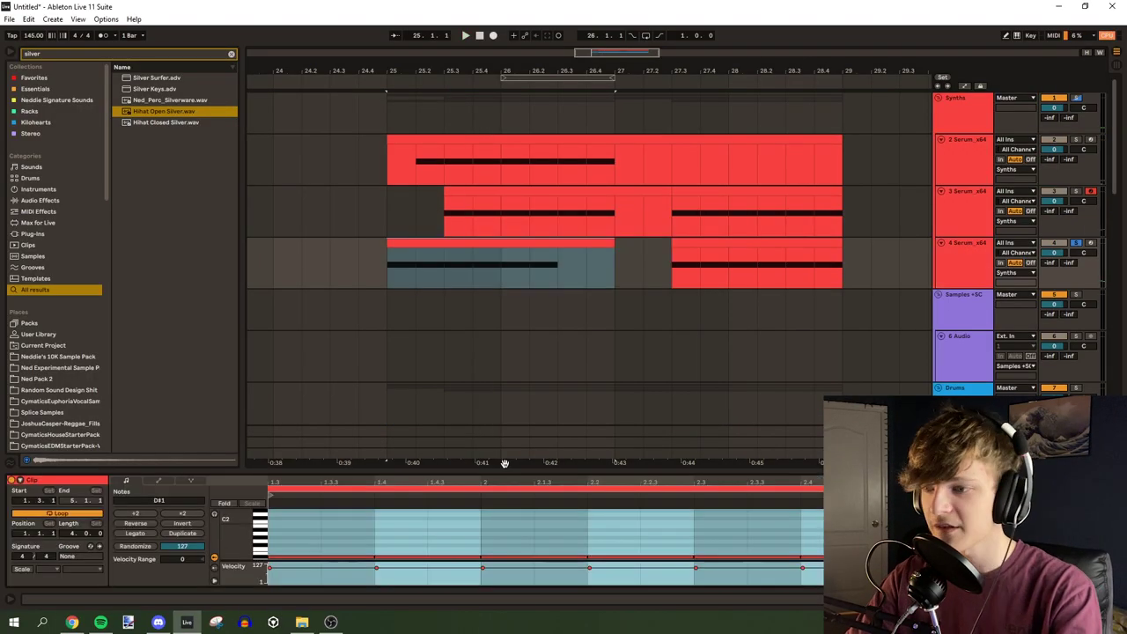
drag(926, 554, 519, 302)
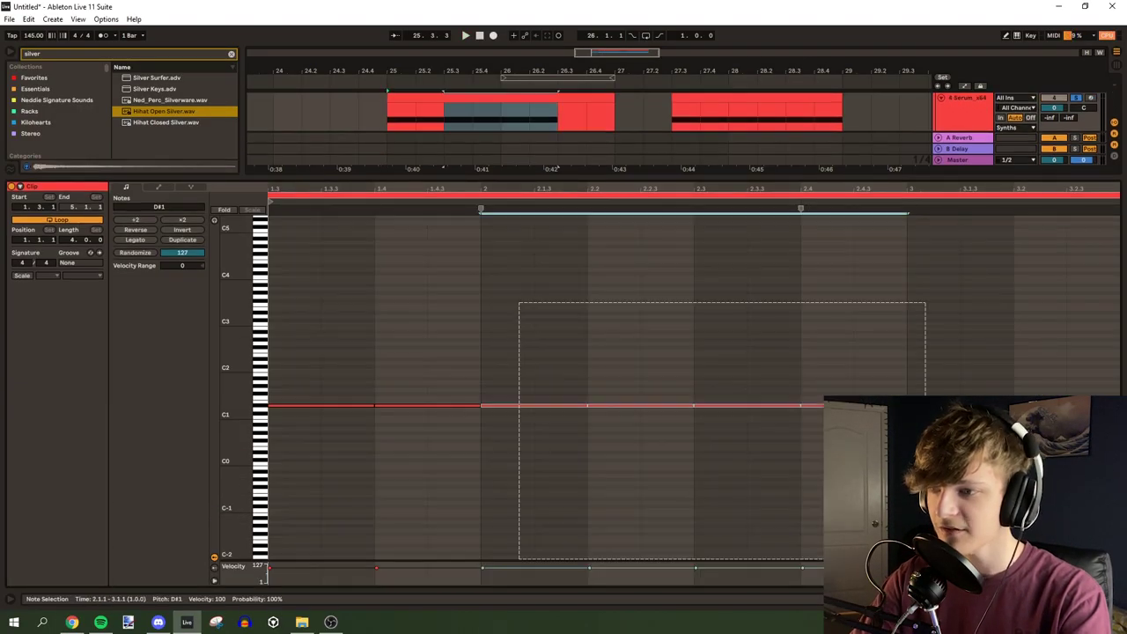
key(Delete)
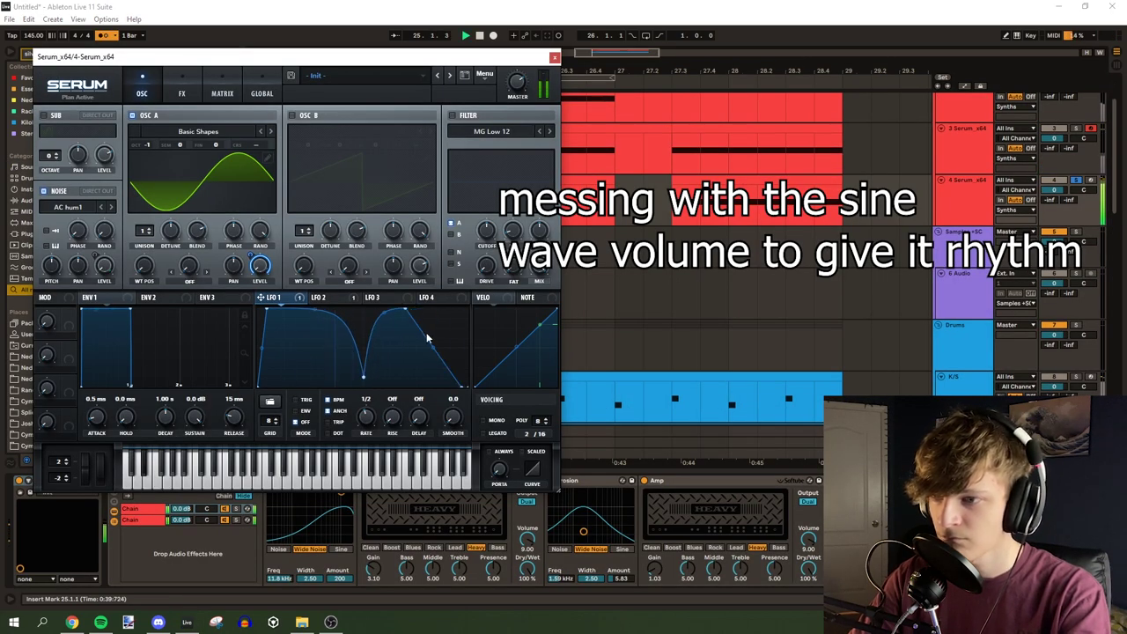
Reshape Serum's LFO 1 curve to pulse the sine bass's volume
drag(407, 333, 371, 312)
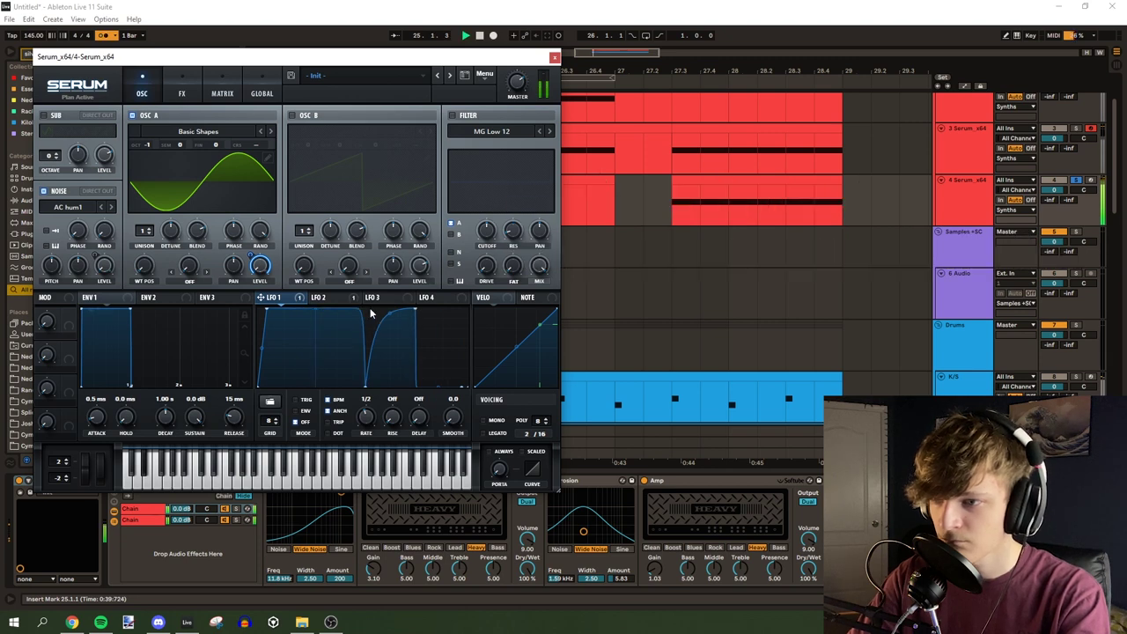
click(1054, 187)
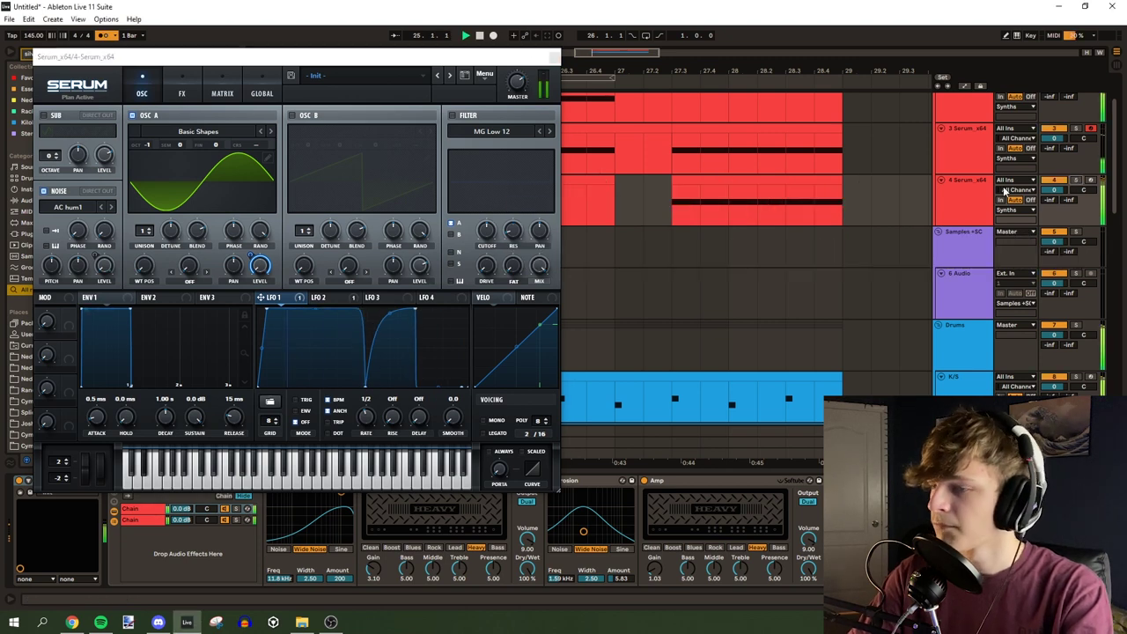
click(554, 58)
Duplicate the opening part of track 4's clip at bar 25 right after itself
scroll(374, 243, up, 1)
click(374, 243)
drag(392, 268, 616, 259)
key(ctrl+d)
click(387, 267)
key(ctrl+alt+p)
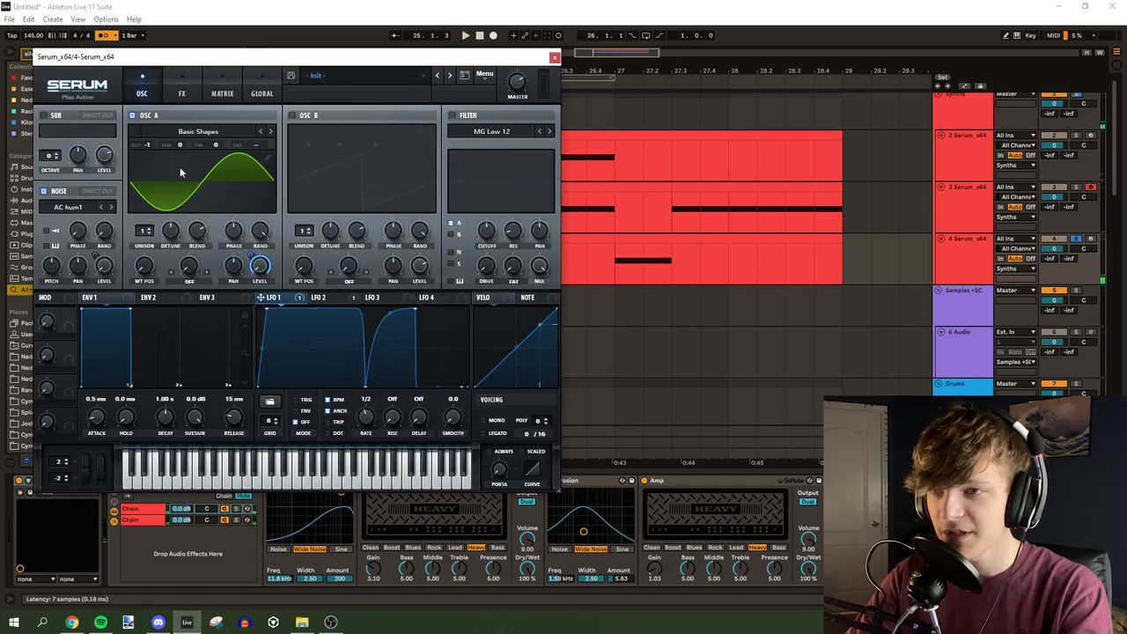
Raise oscillator A's wavetable position, morphing the sine toward a brighter wave
drag(144, 266, 170, 236)
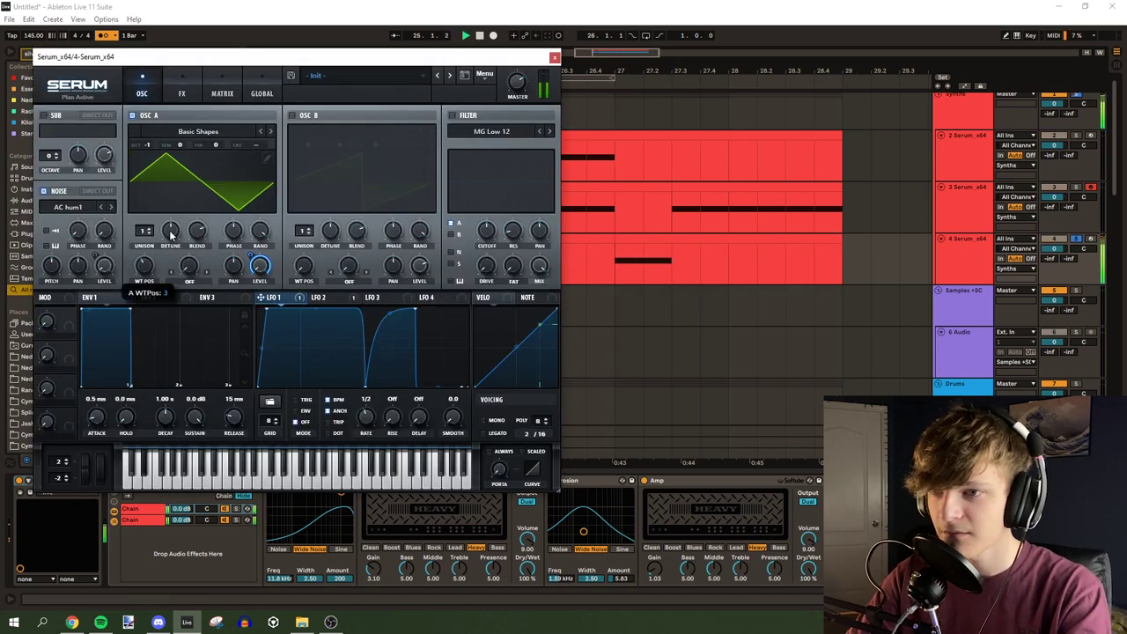
click(572, 77)
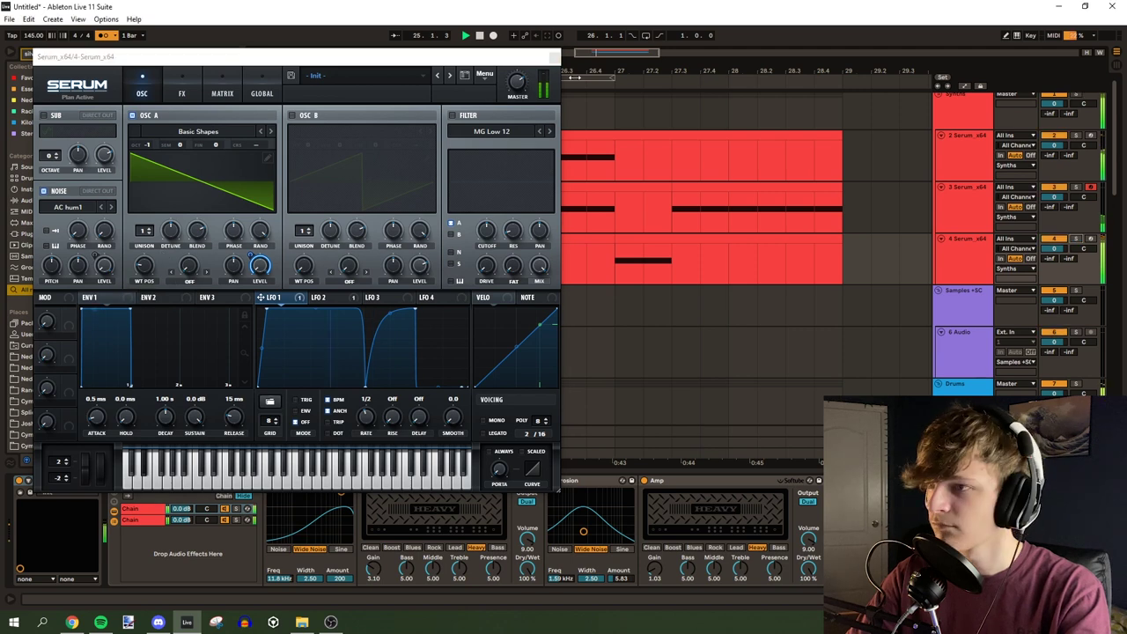
click(554, 58)
Move the sine bass's EQ Eight band 4 to 194 Hz with Q 0.42
click(391, 209)
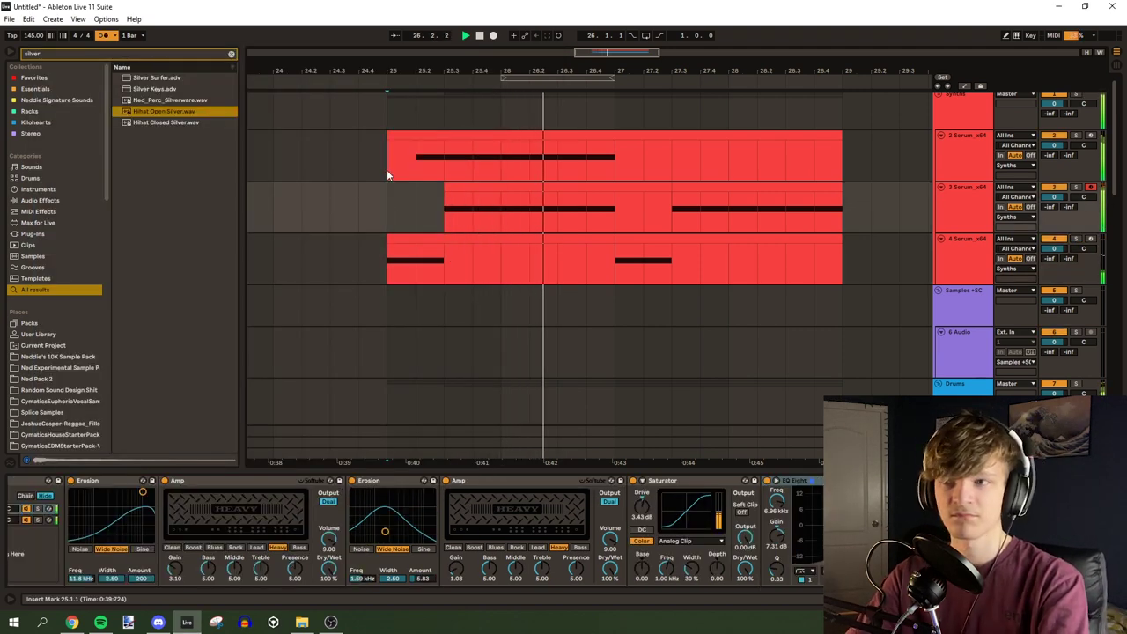
click(387, 169)
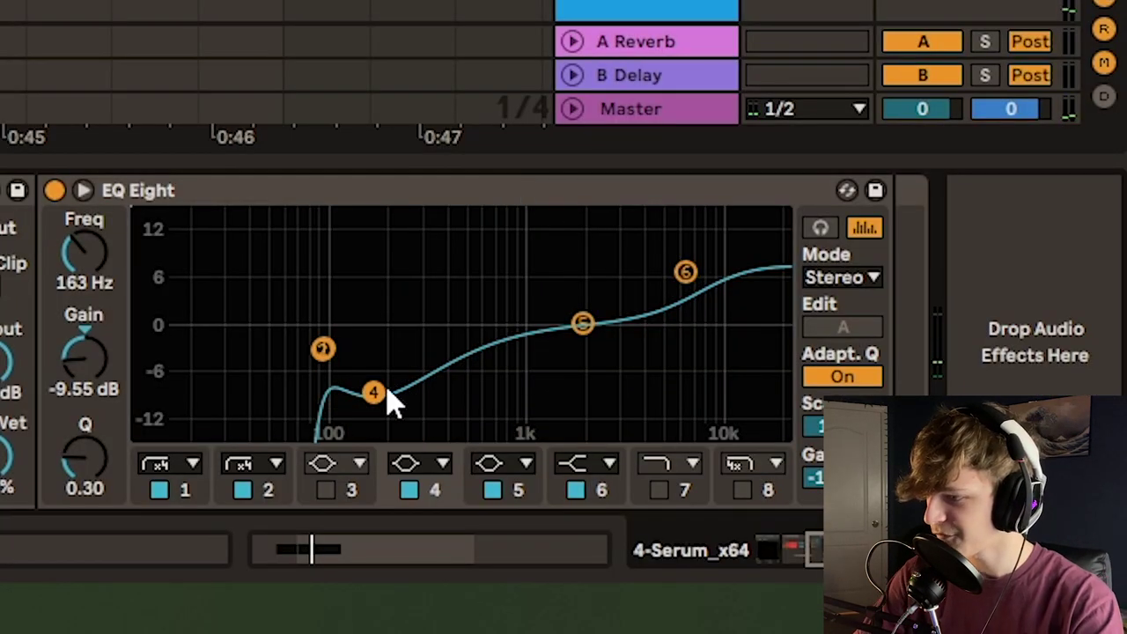
drag(373, 391, 382, 392)
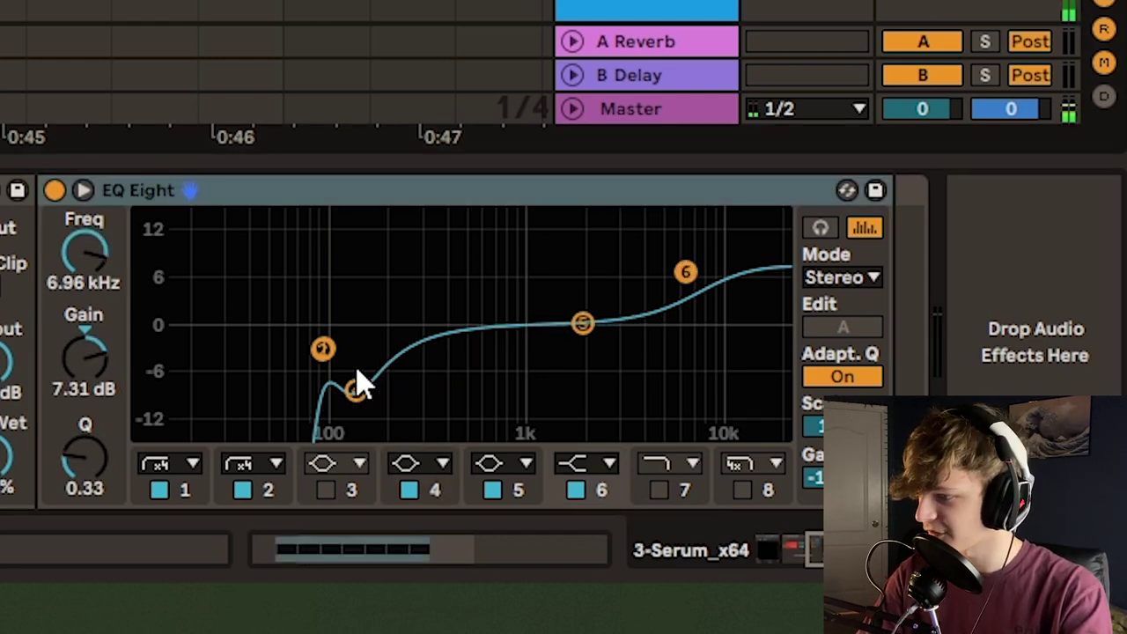
drag(361, 385, 390, 396)
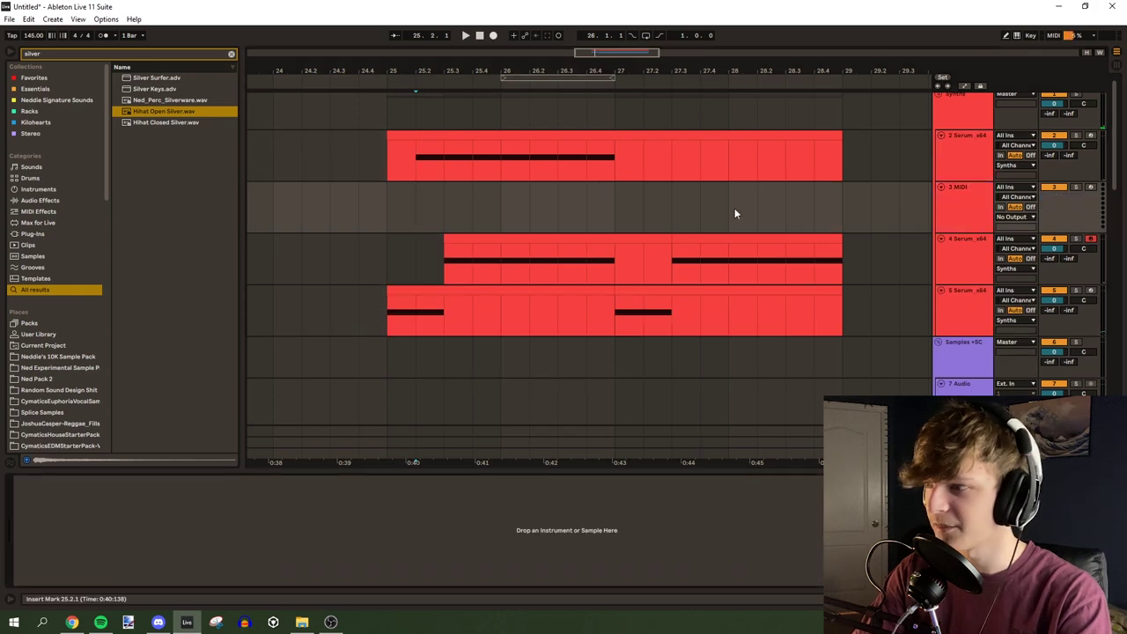
Remove the empty MIDI track and repeat the Chant Hey clip along its track
key(ctrl+z)
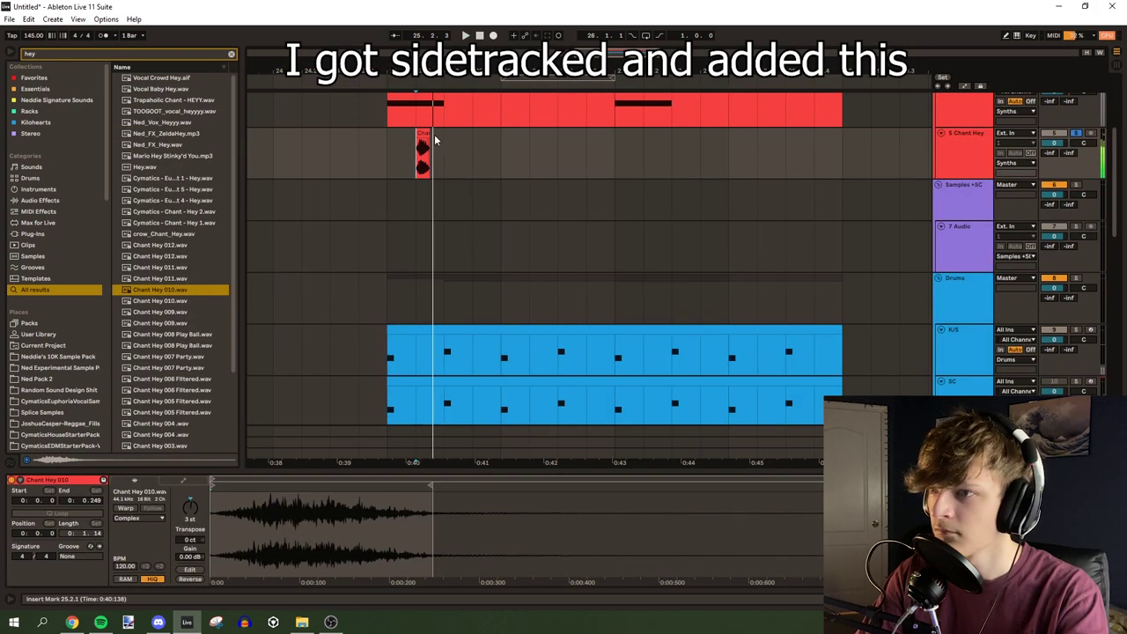
scroll(451, 193, up, 2)
click(431, 198)
key(ctrl+d)
key(ctrl+d)
key(ctrl+d)
key(ctrl+d)
key(ctrl+d)
key(ctrl+d)
key(ctrl+d)
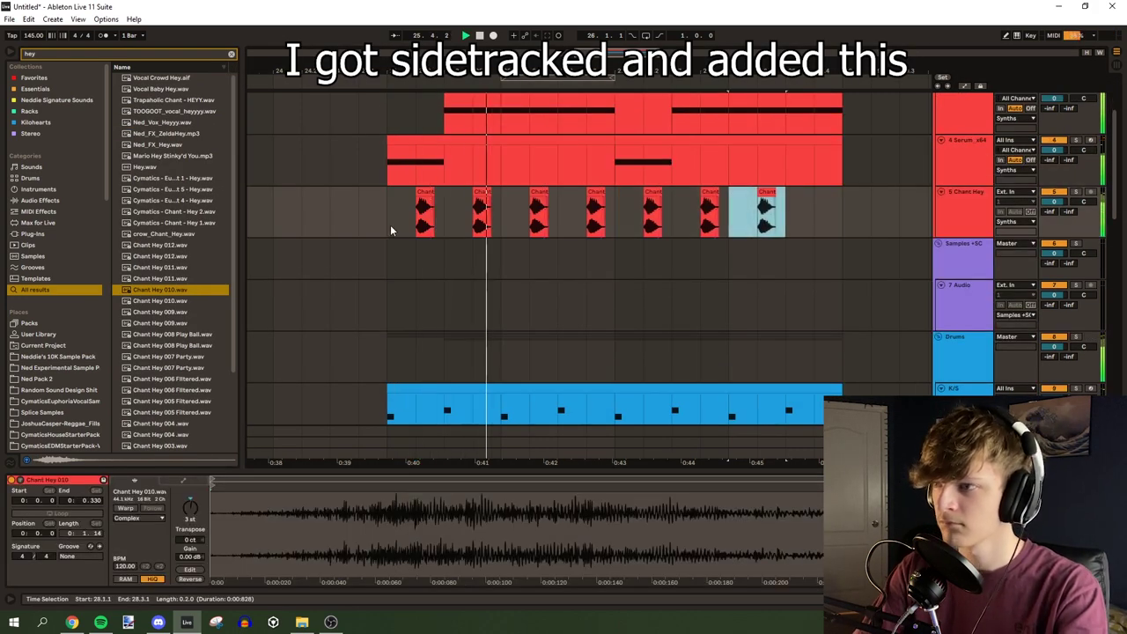
click(387, 228)
Place the Vocal Swell 2 (Ab).wav sample on track 6 and play the drop
scroll(385, 264, up, 1)
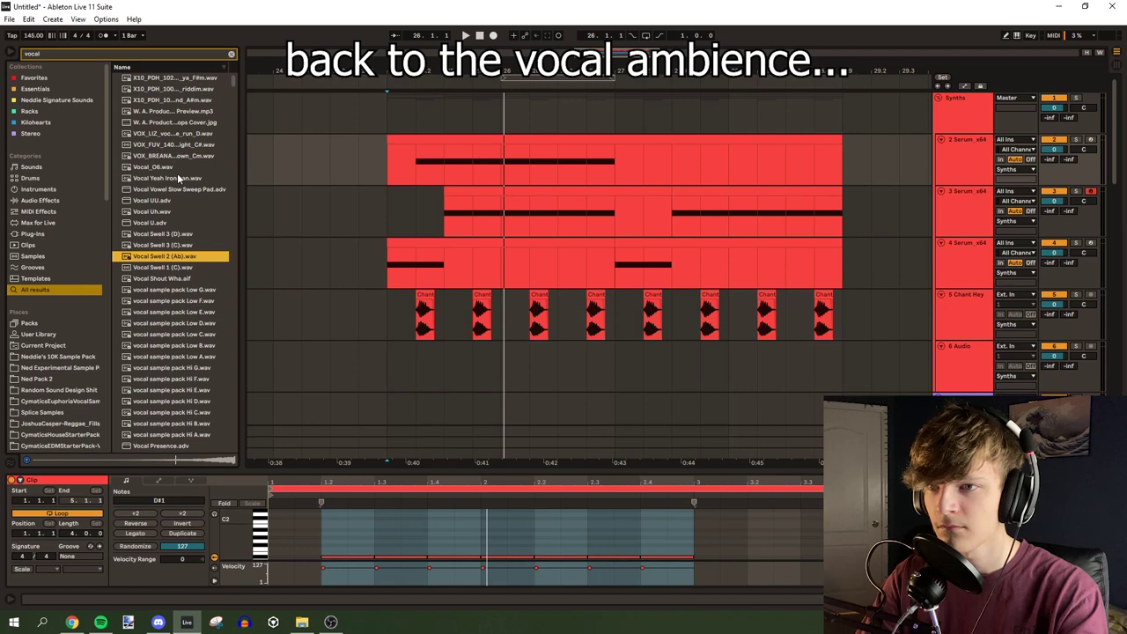
drag(163, 256, 459, 355)
key(space)
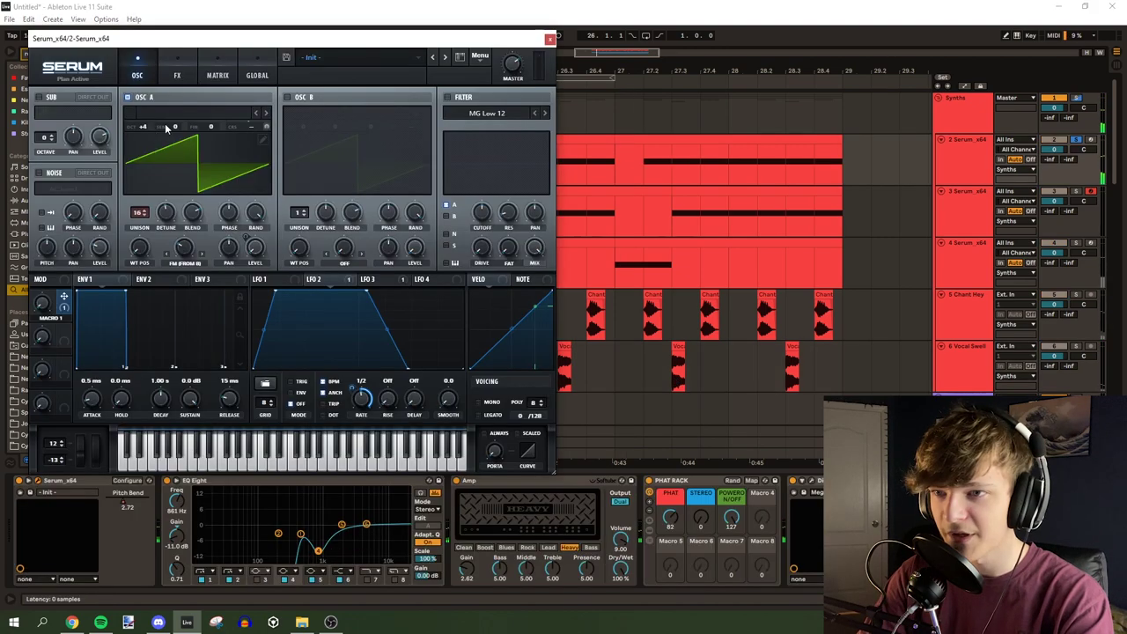
Retune the lead bass's Serum oscillator A to +5 semitones
drag(165, 128, 165, 106)
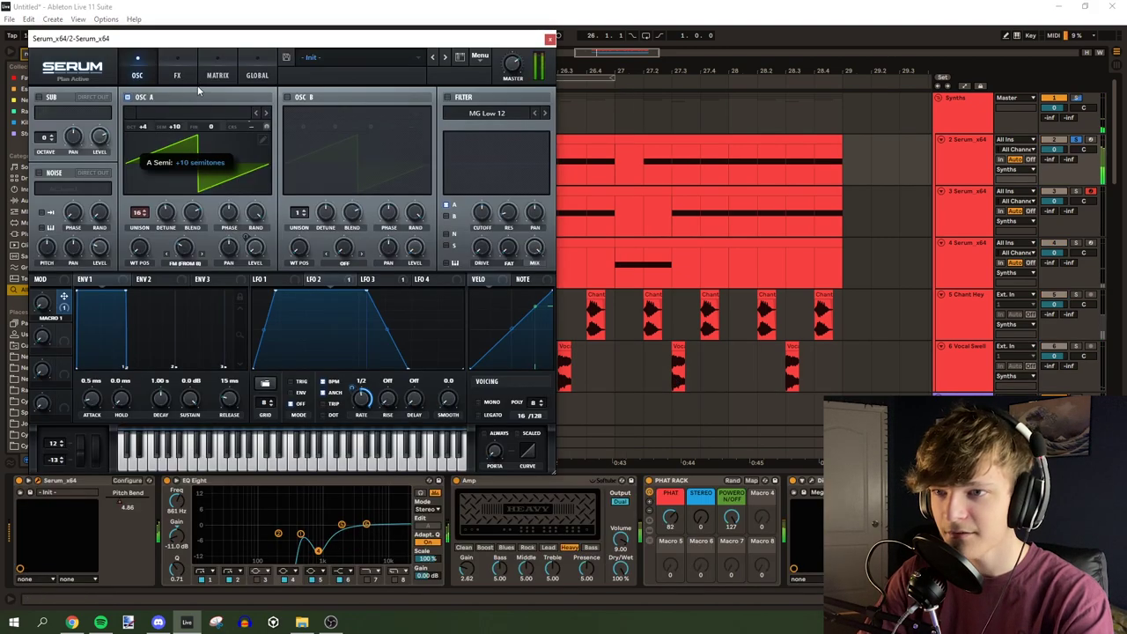
drag(332, 132, 370, 227)
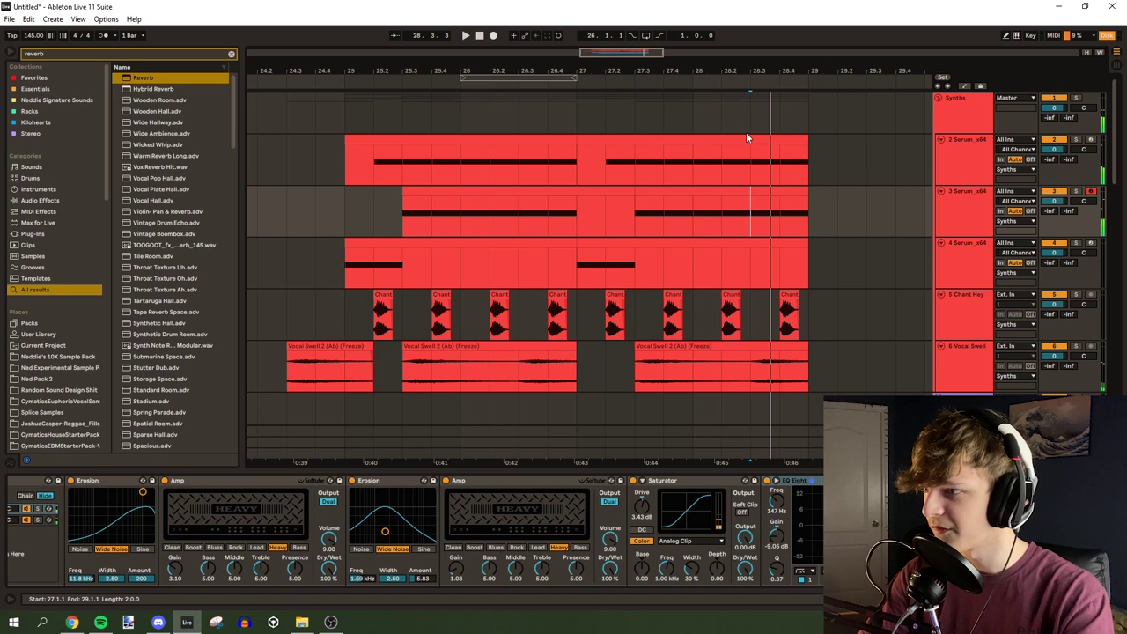
drag(746, 133, 827, 378)
Clear the bass clips after 28.3 and set the fill bass's wavetable position to 7
key(Delete)
scroll(751, 282, down, 8)
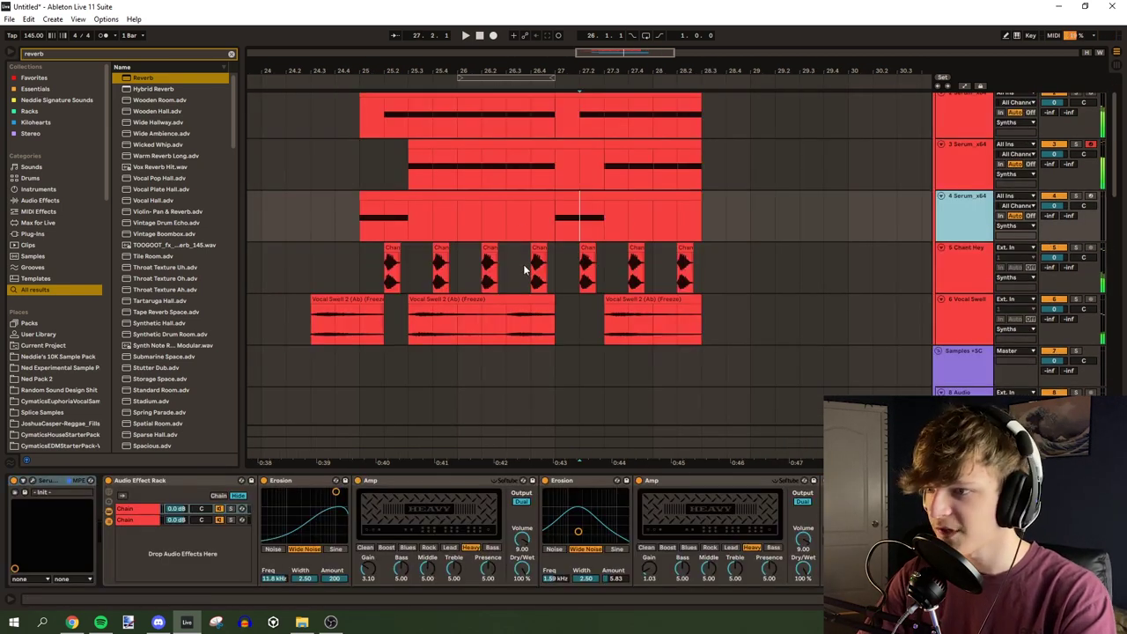
click(485, 254)
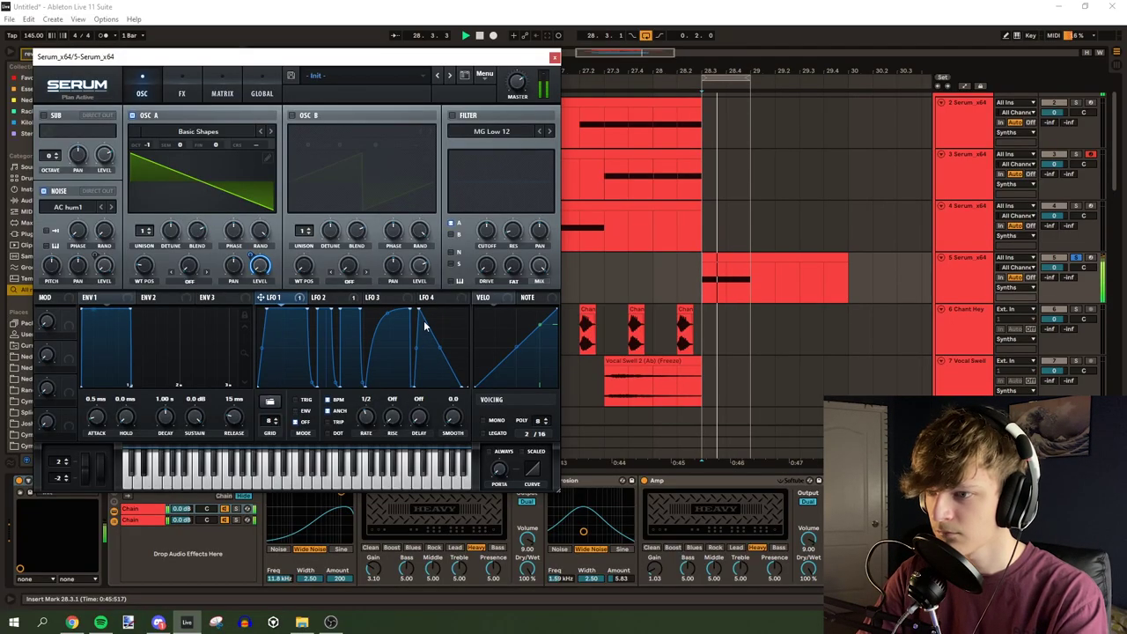
click(319, 297)
key(space)
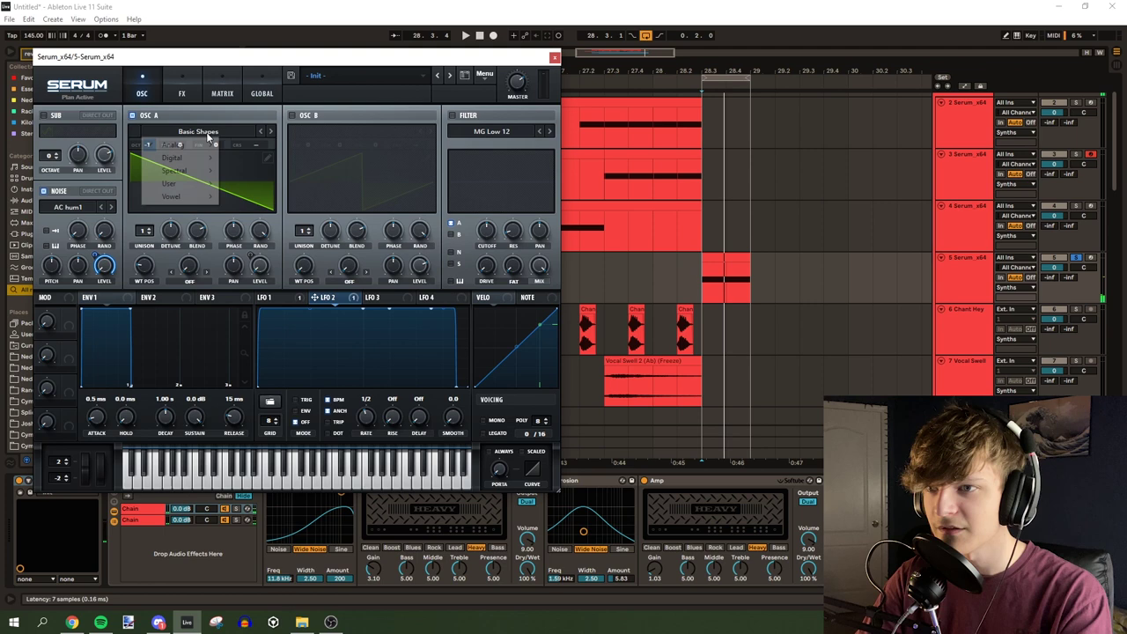
drag(146, 266, 161, 257)
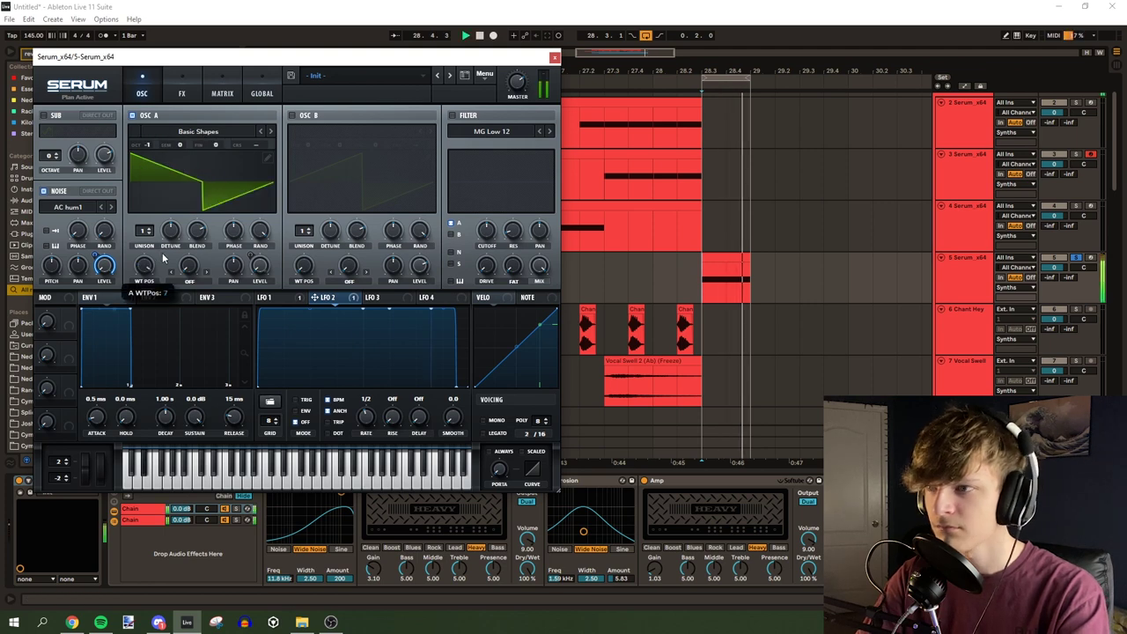
Zoom out to bars 24–34 and inspect the fill track's second and third LFO shapes
click(554, 57)
key(minus)
key(minus)
key(minus)
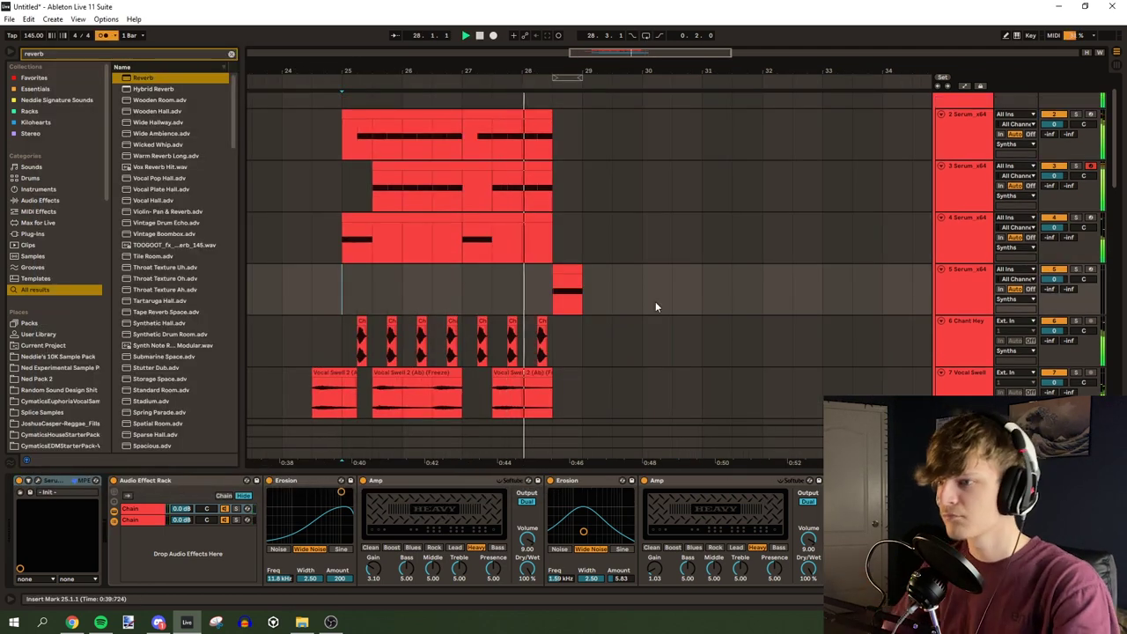
click(371, 238)
click(337, 129)
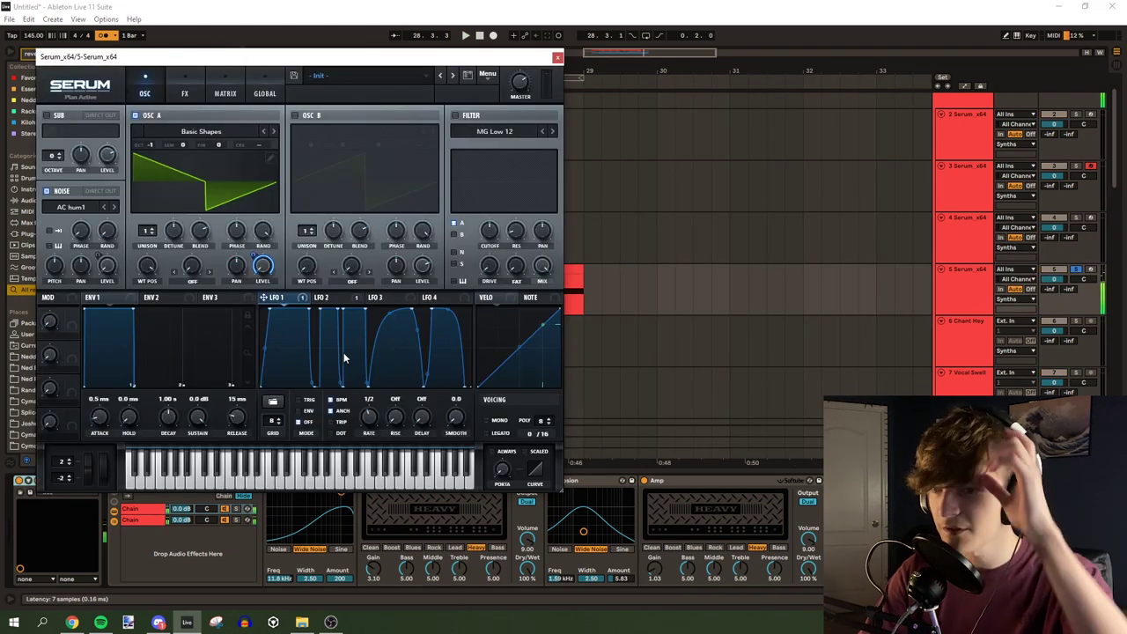
click(333, 300)
click(406, 299)
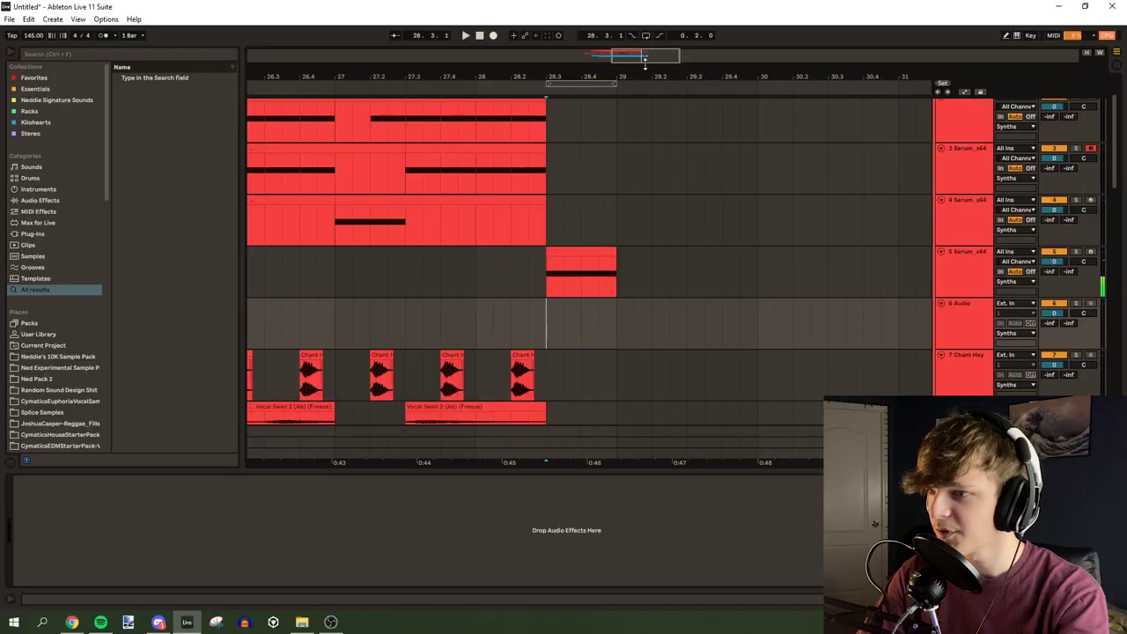
Insert a new empty MIDI track after track 4, with the insert mark at 28.3.1
scroll(466, 326, right, 3)
click(466, 327)
ctrl+scroll(862, 271, up, 2)
click(962, 220)
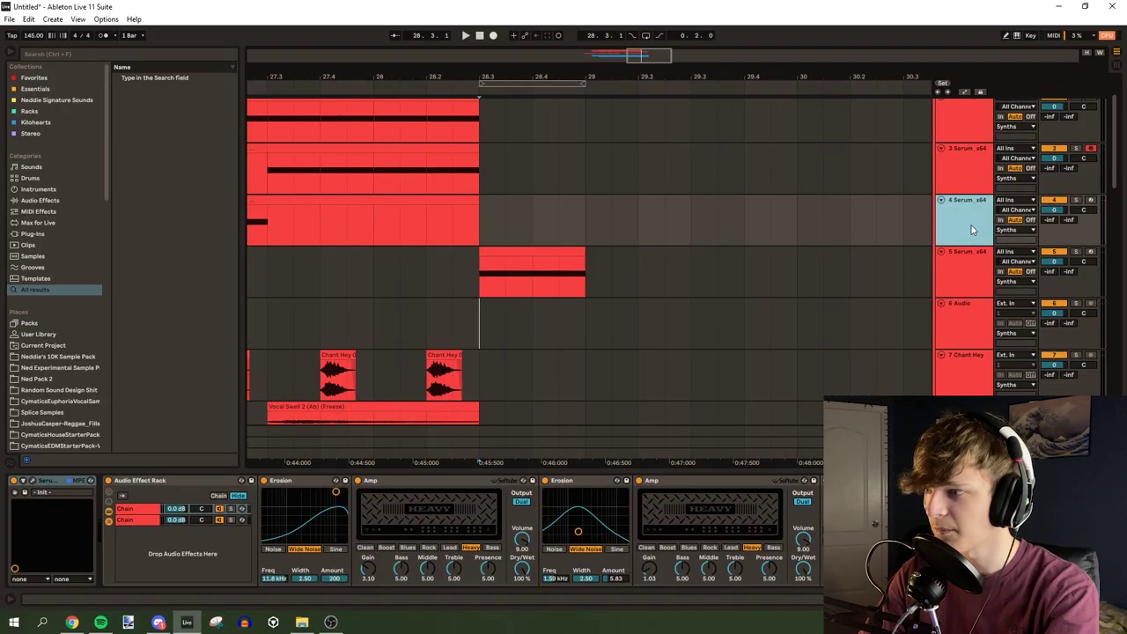
key(ctrl+shift+t)
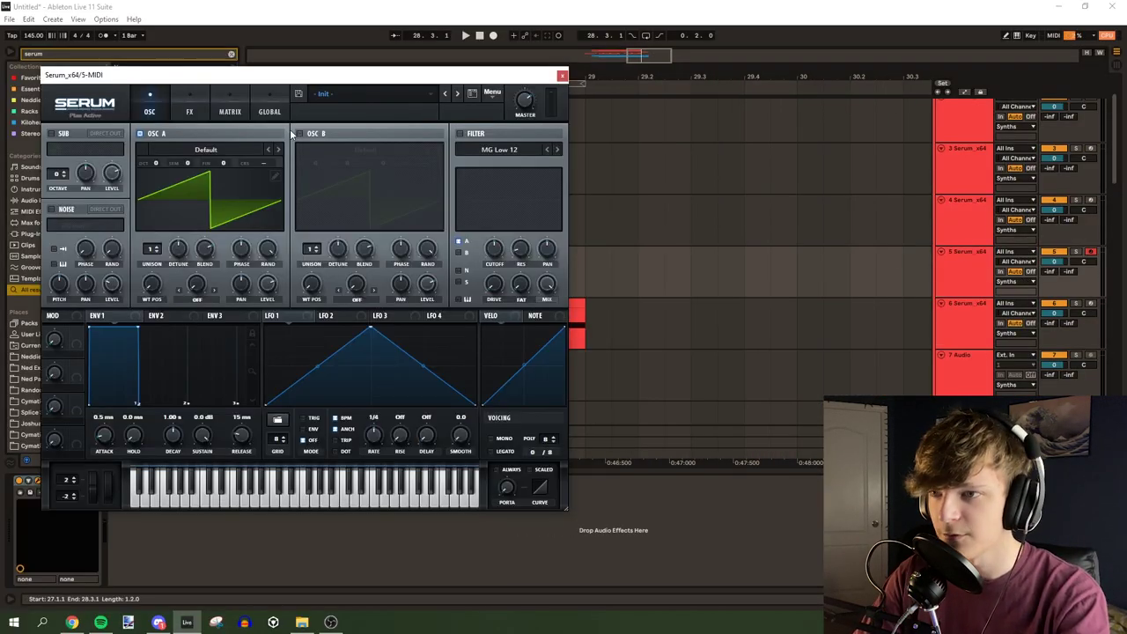
Switch on oscillator B in the new Serum layer, add Amp, and play it back
click(299, 133)
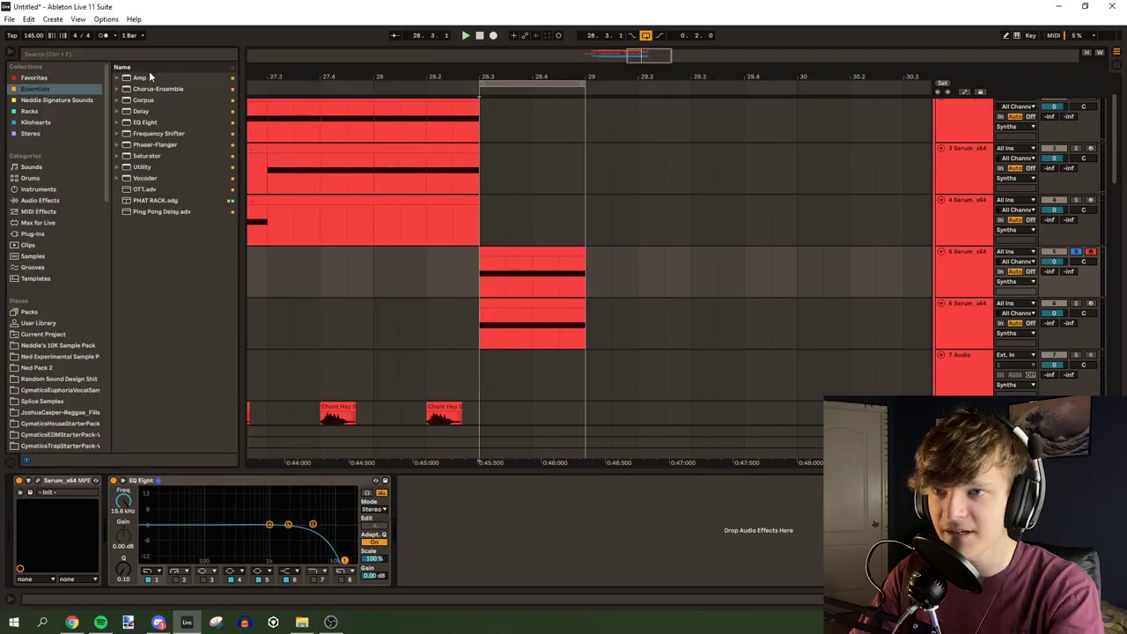
double_click(150, 78)
key(space)
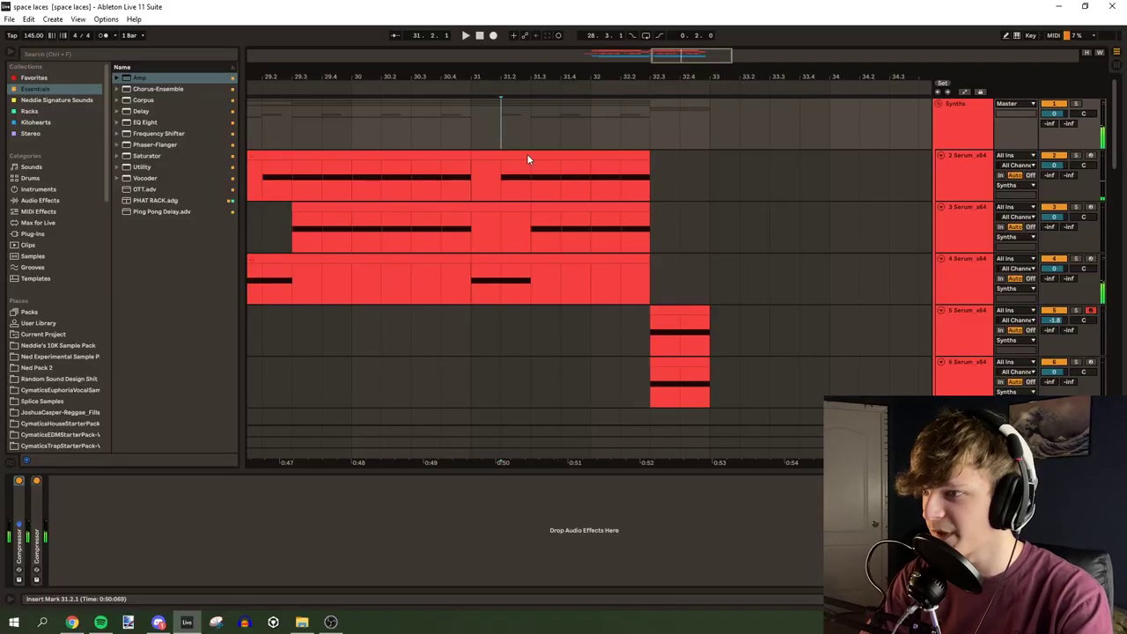
Delete the bass material from 30.4 to 31.1 and preview OTT near the crowd sample
drag(501, 123, 649, 253)
key(Delete)
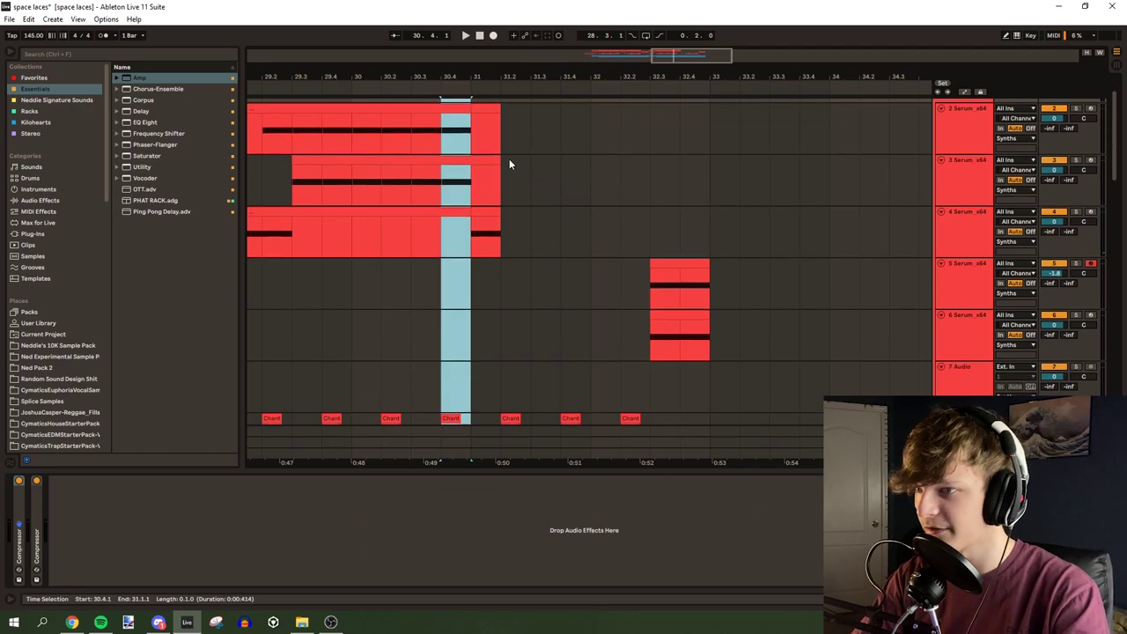
scroll(473, 159, down, 3)
click(471, 167)
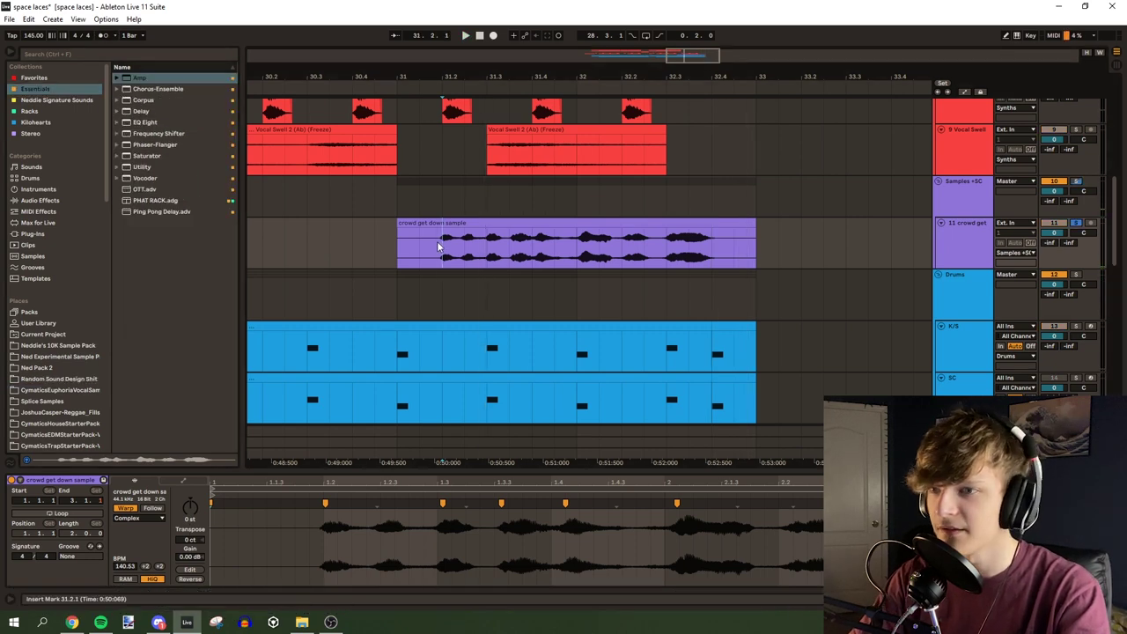
click(142, 193)
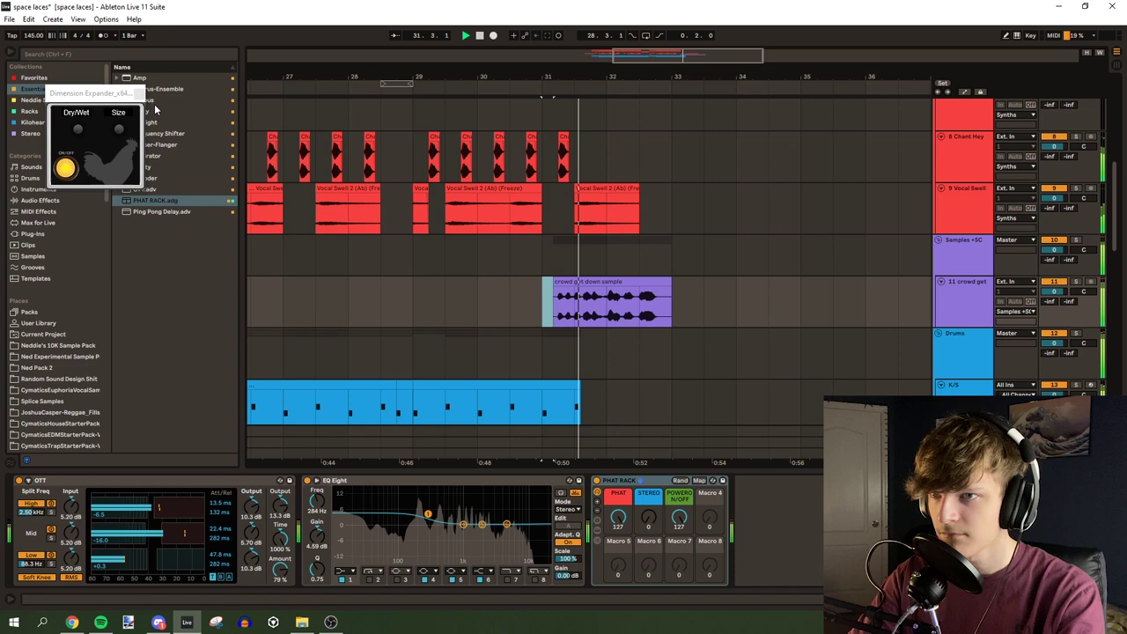
click(528, 311)
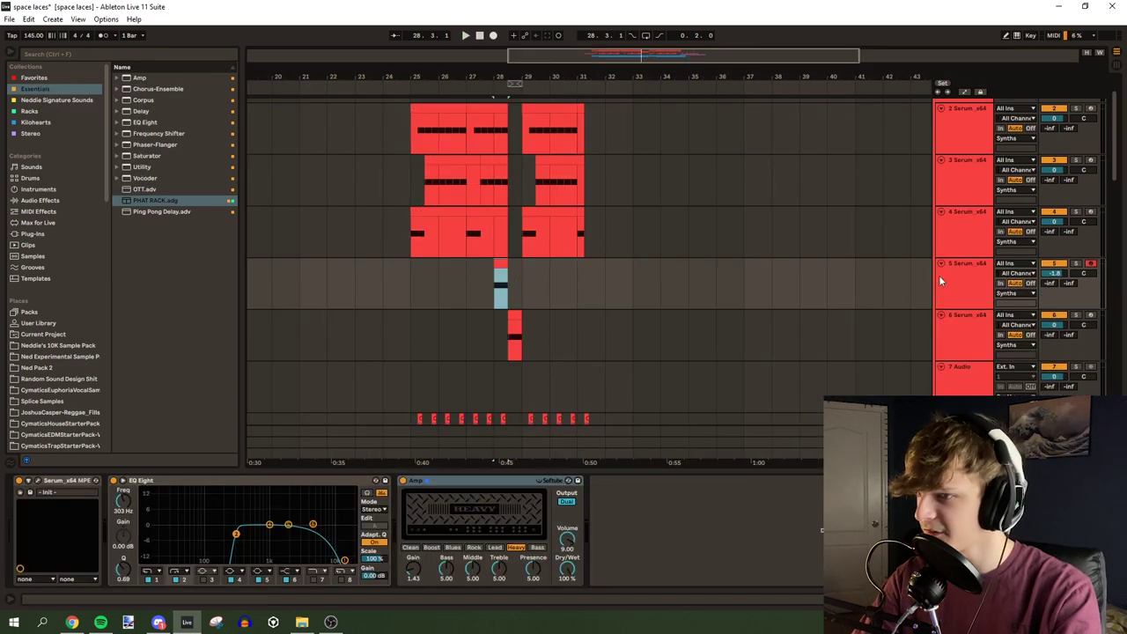
Create a one-note Serum clip on track 6 at bar 31.3 and open it for editing
click(965, 271)
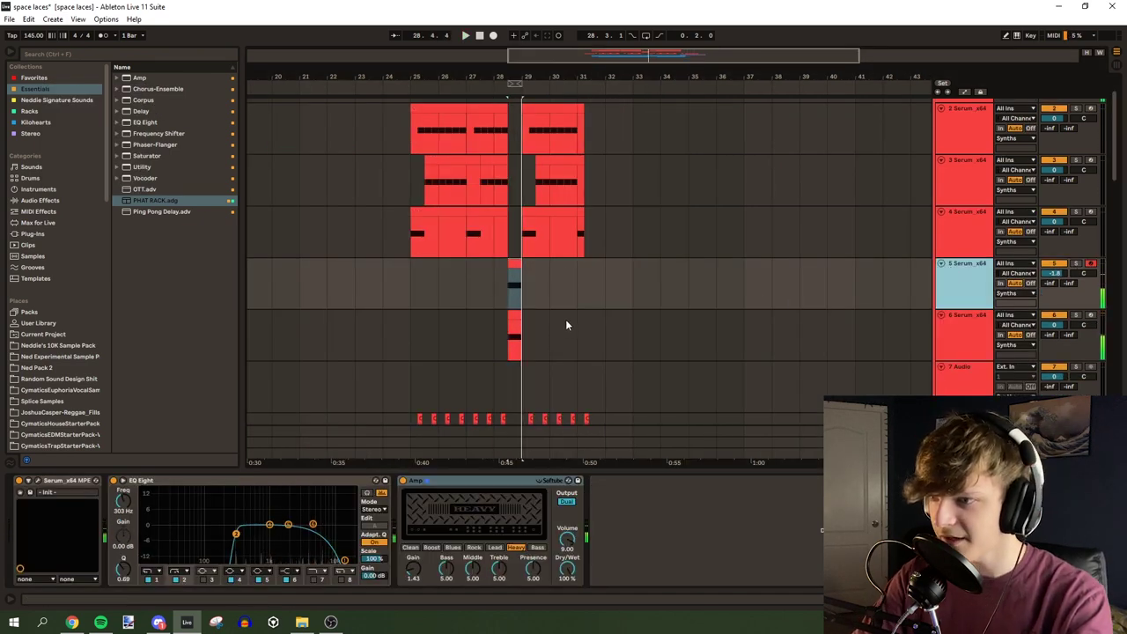
click(597, 324)
drag(700, 50, 638, 318)
double_click(628, 316)
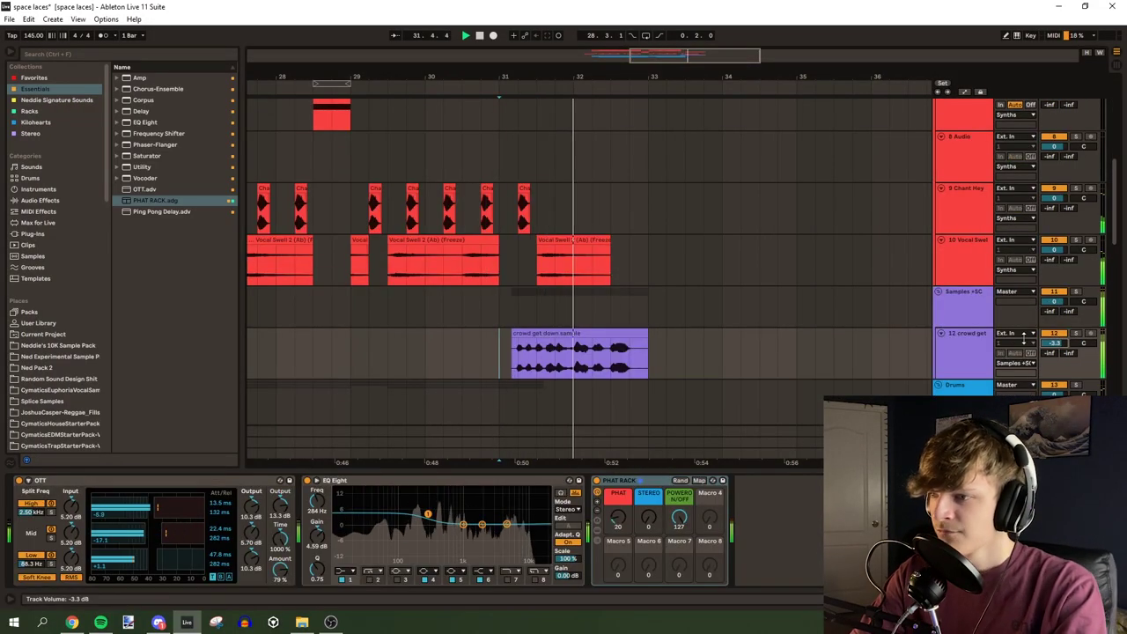
click(482, 349)
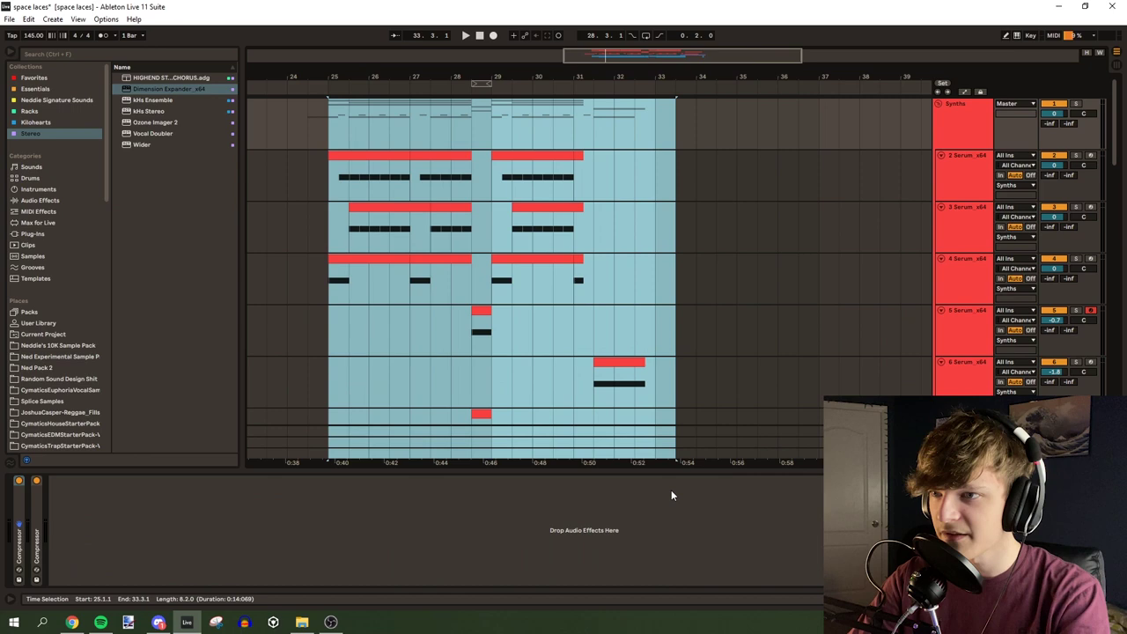
Duplicate bars 25–33 after themselves and set track 3's Serum oscillator A to -4 semitones
drag(670, 489, 662, 479)
key(ctrl+d)
click(951, 174)
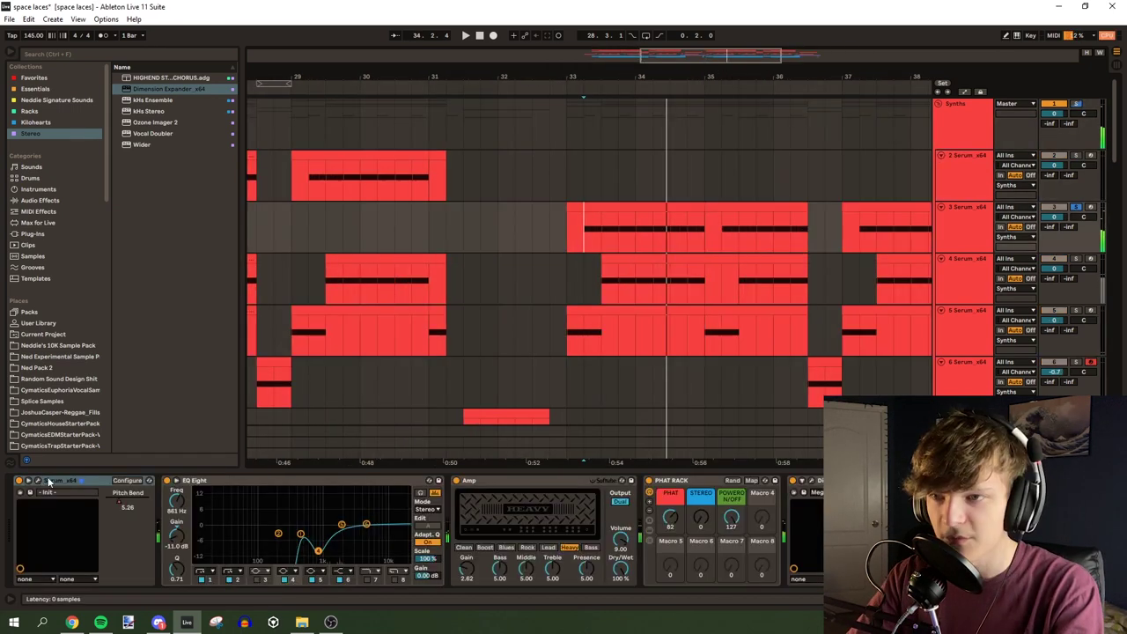
click(50, 482)
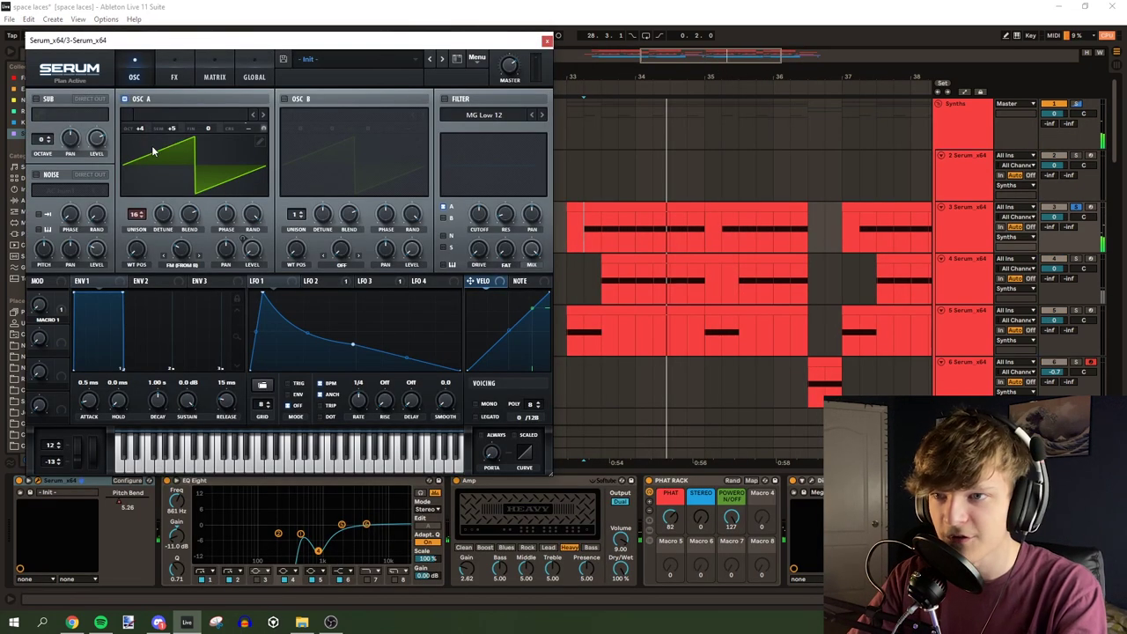
drag(171, 128, 170, 182)
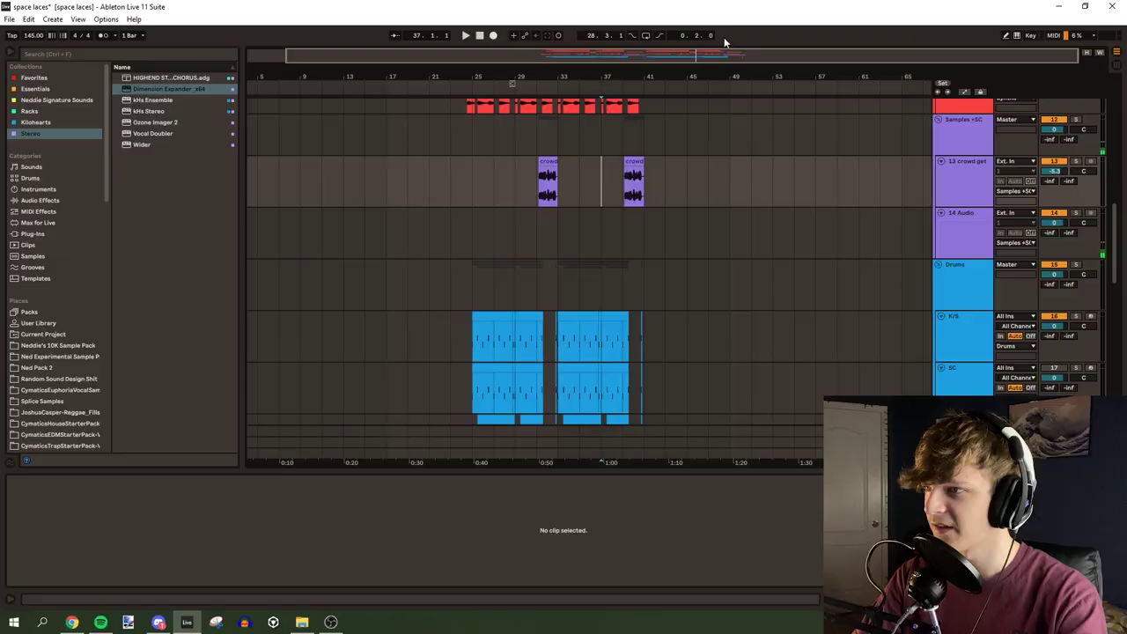
Select the crowd clip, the 'Ah Shit Here We Go Again' clip at bar 39, and the Synths group
click(686, 162)
click(640, 182)
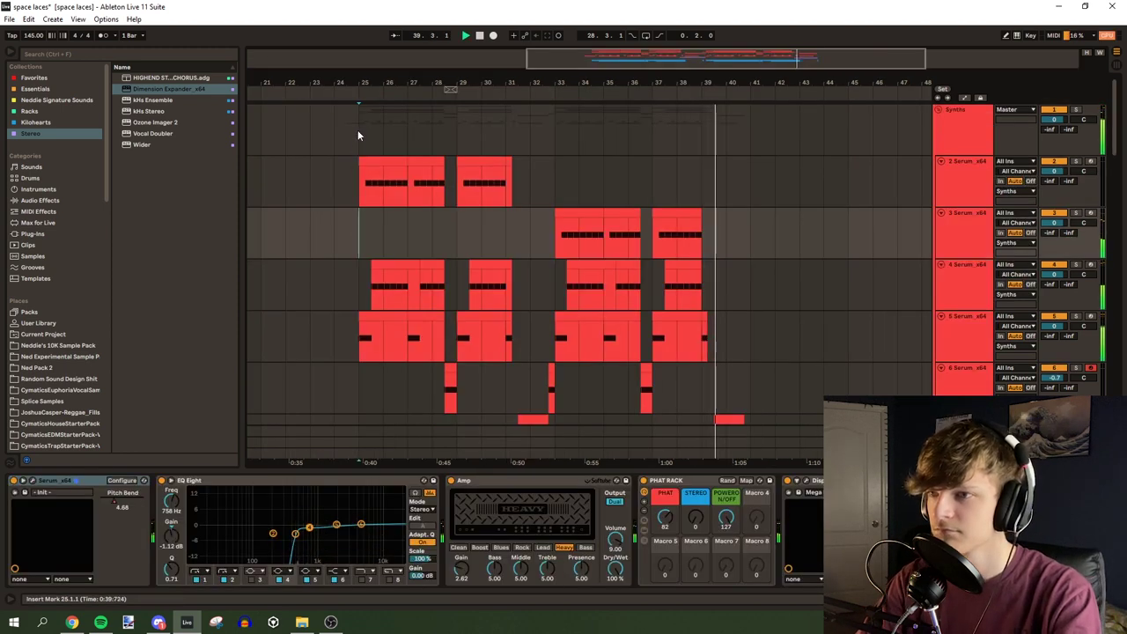
click(360, 128)
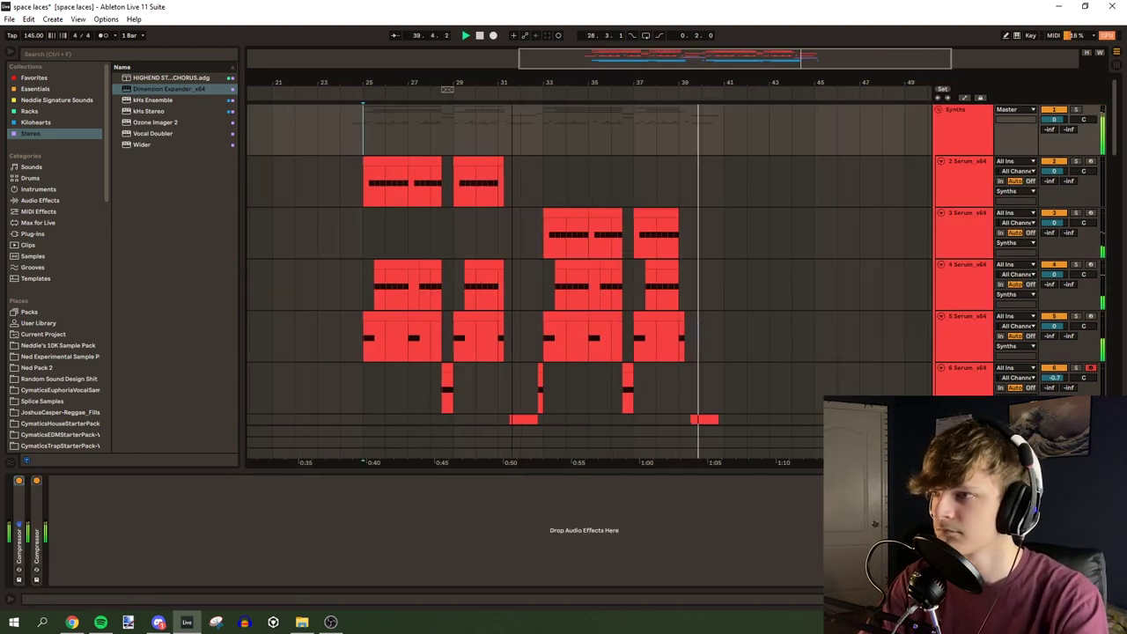